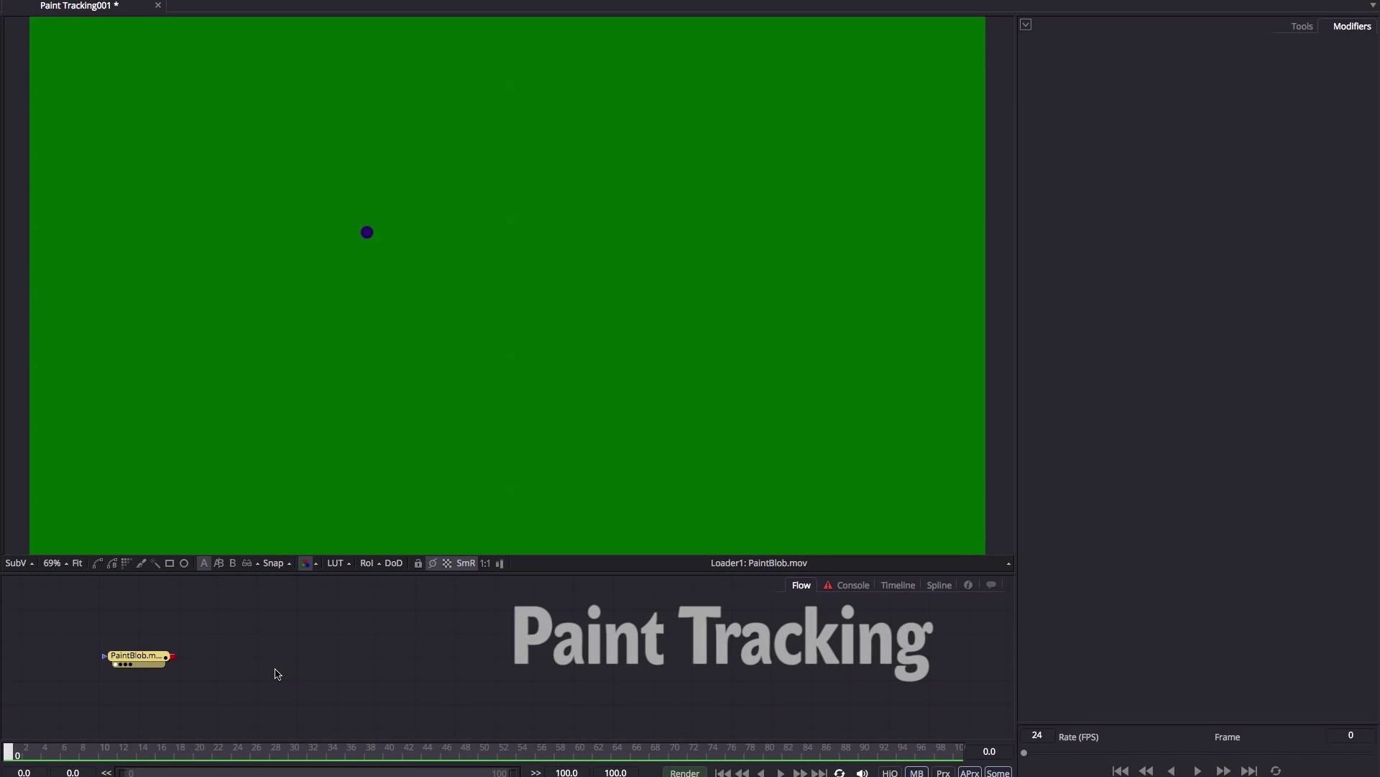
# Step: Move the PaintBlob Loader node to the right in the Flow view
pyautogui.moveTo(128, 651); pyautogui.dragTo(207, 651)
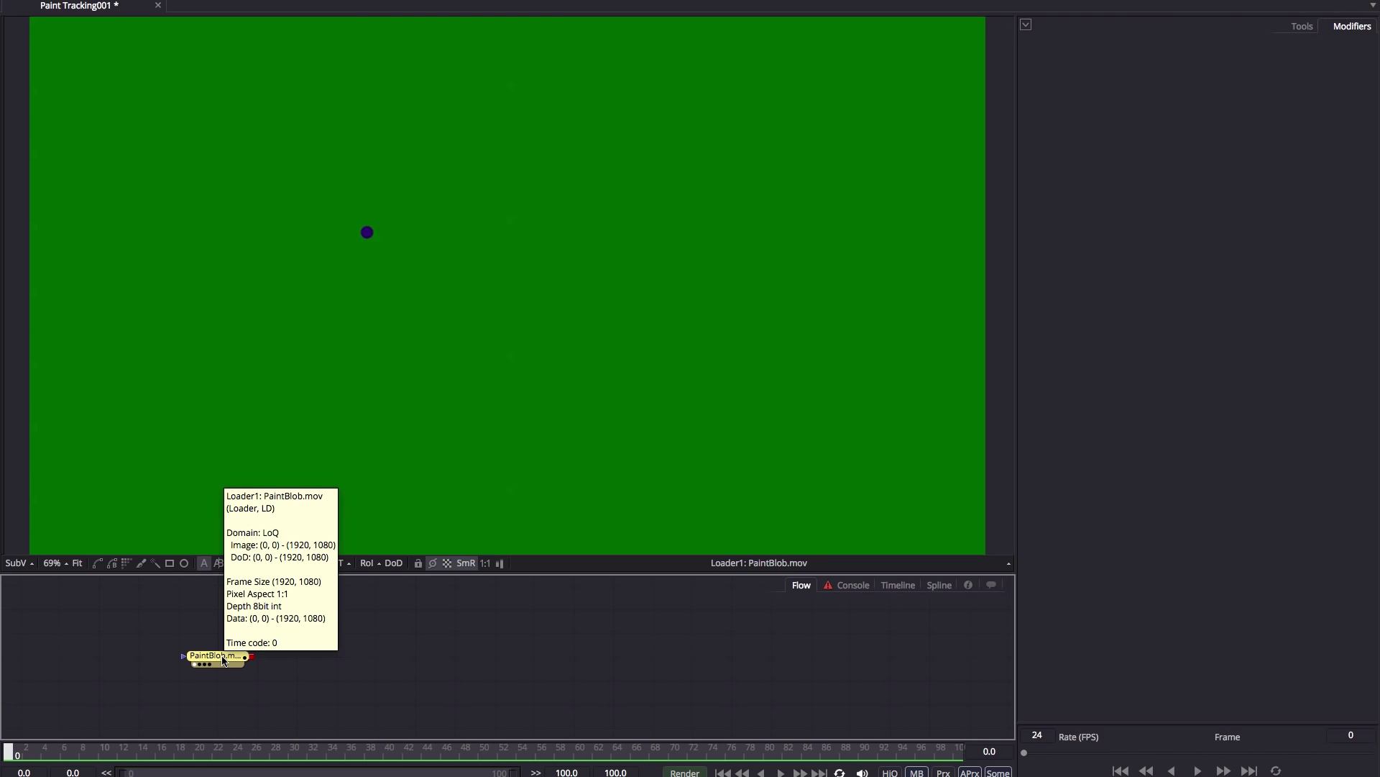
# Step: Add a Paint node after PaintBlob, view Paint1, and choose the single Stroke paint tool
pyautogui.hotkey('ctrl', 'space')
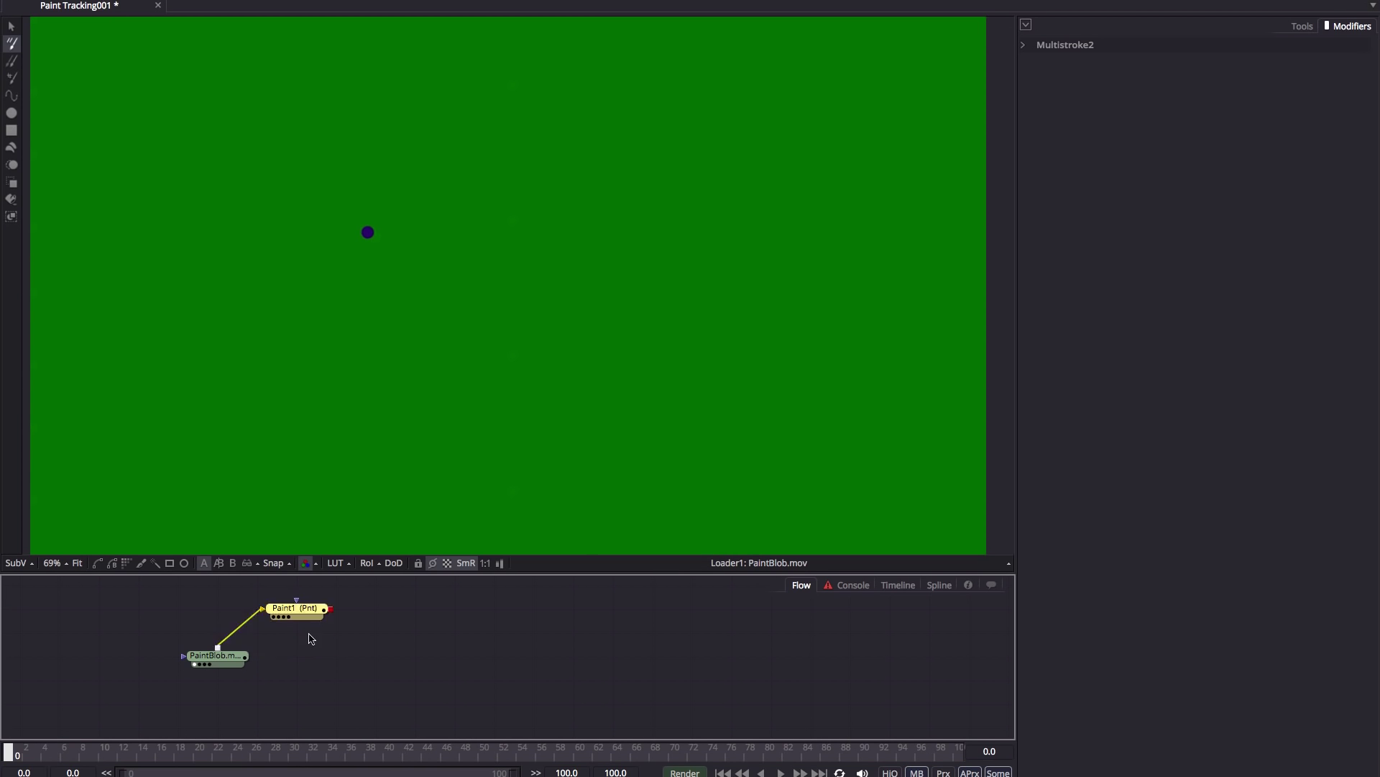
pyautogui.press('1')
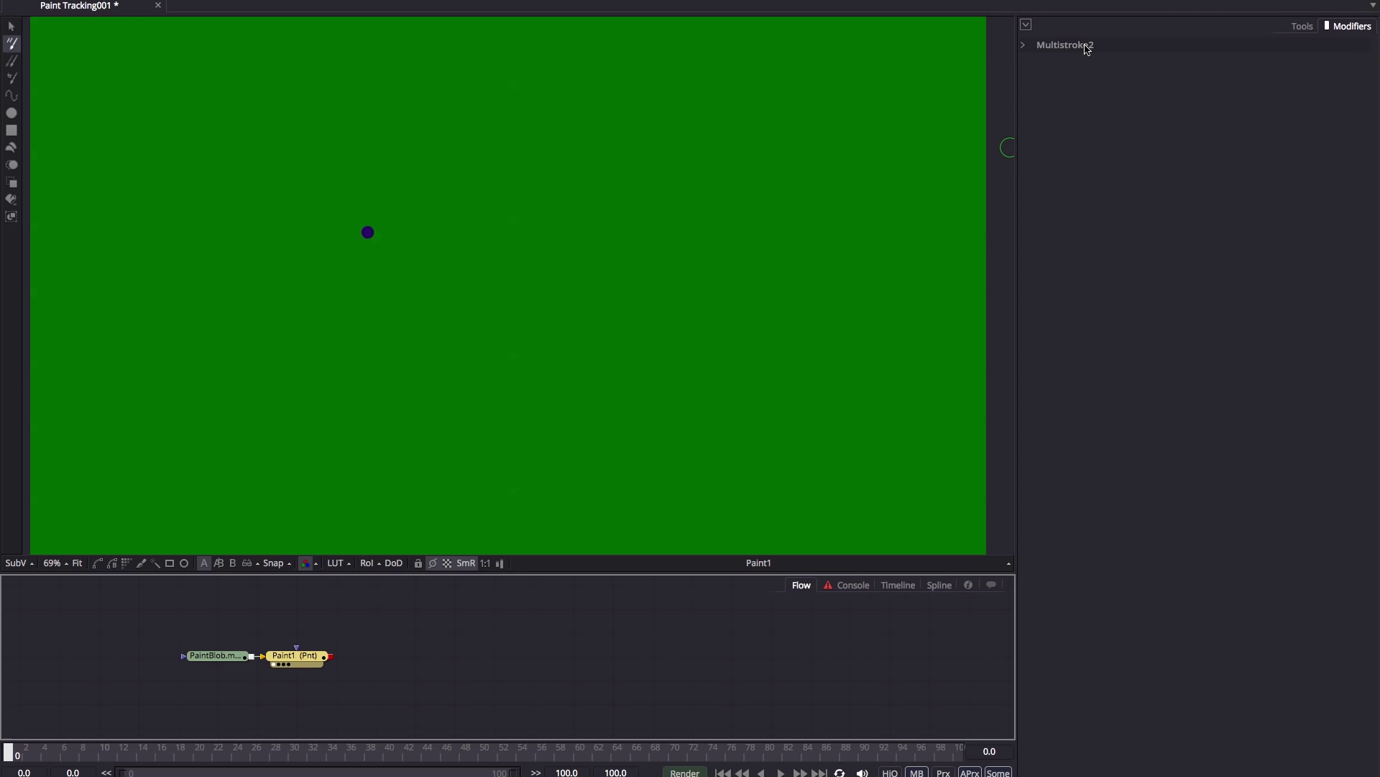
pyautogui.click(12, 61)
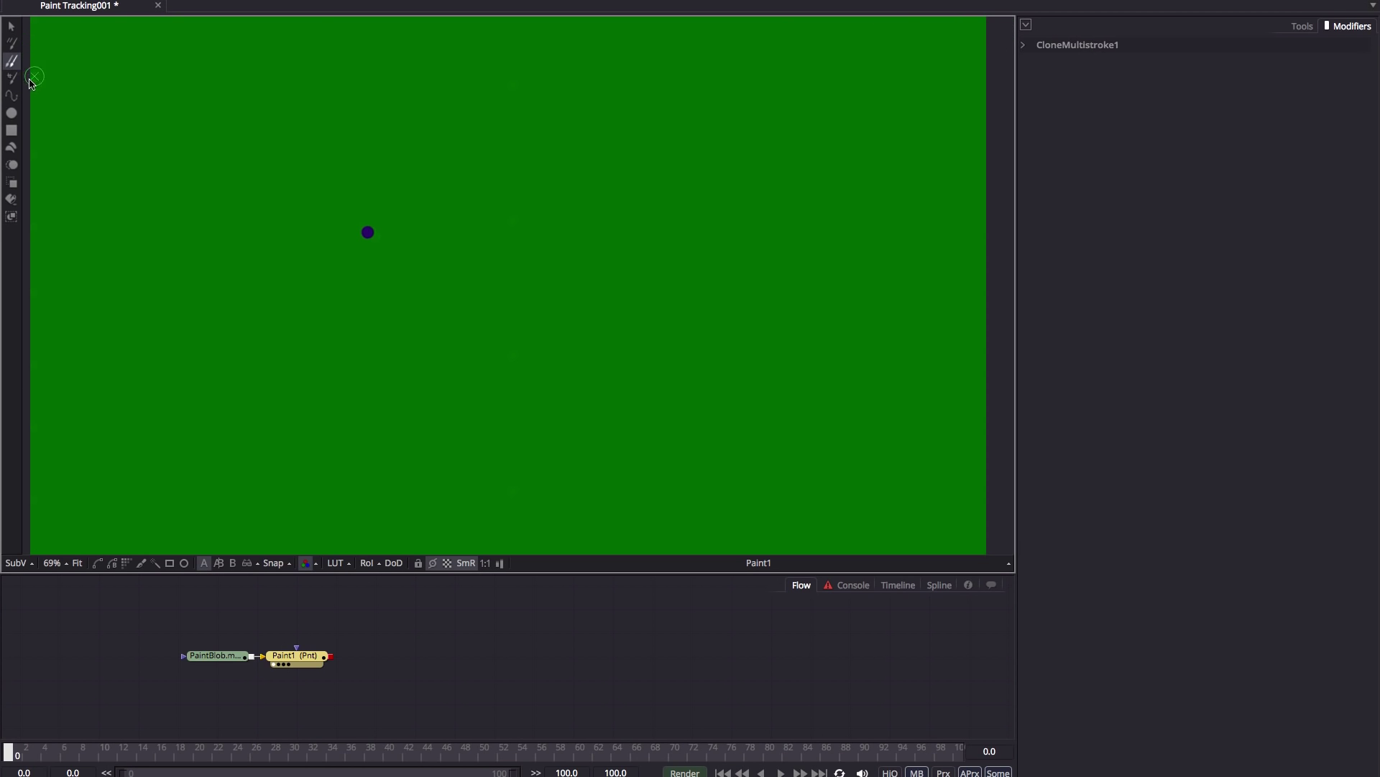
pyautogui.click(12, 78)
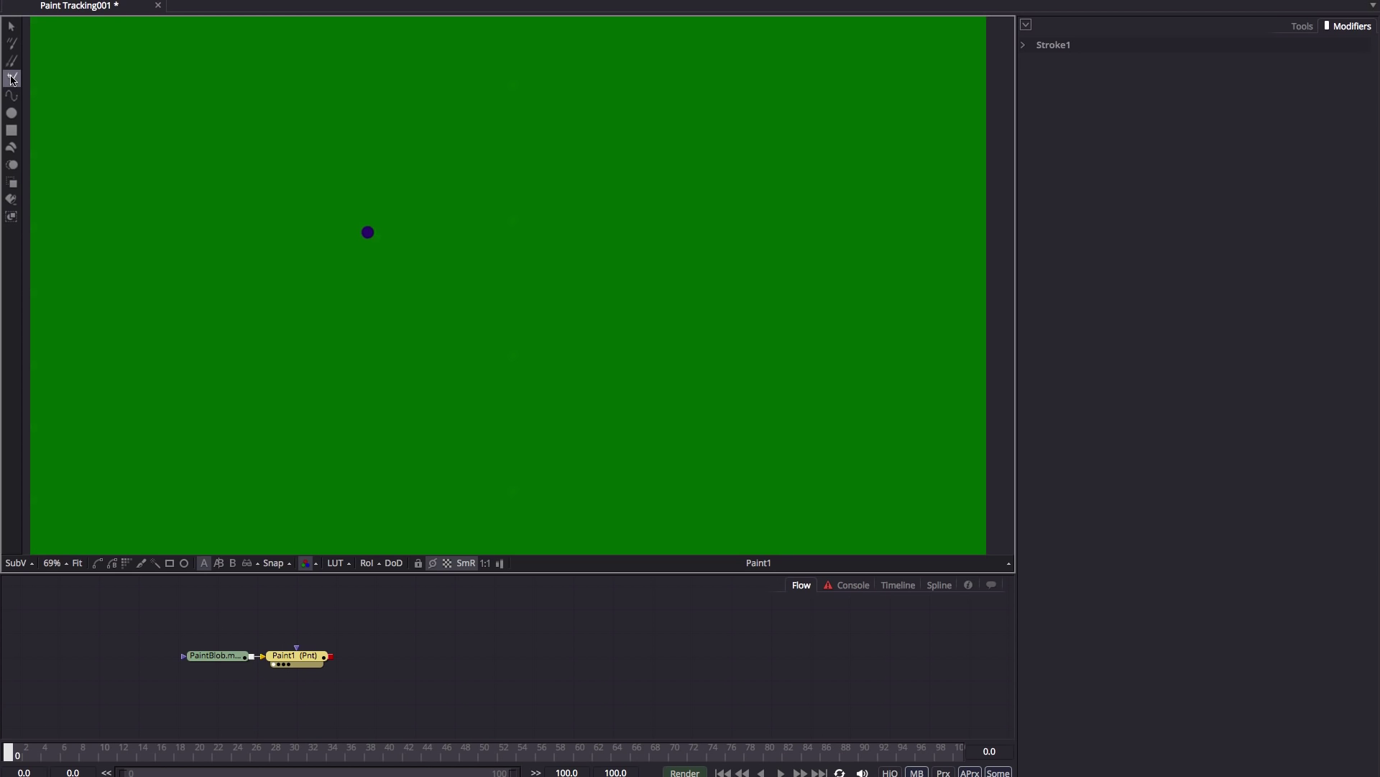
# Step: Set Stroke1's Apply Mode to Color and paint a white dab over the blue dot
pyautogui.click(1024, 45)
pyautogui.click(1060, 151)
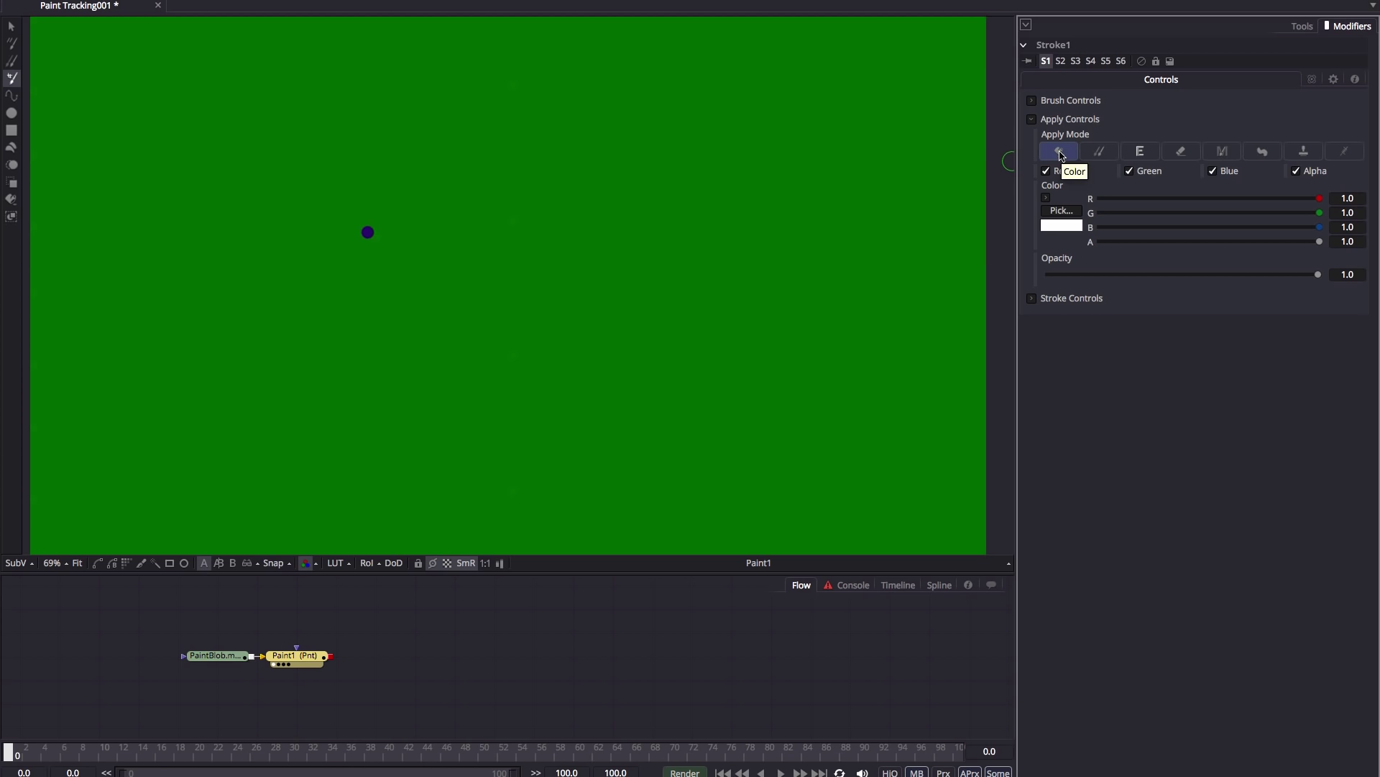
pyautogui.click(371, 236)
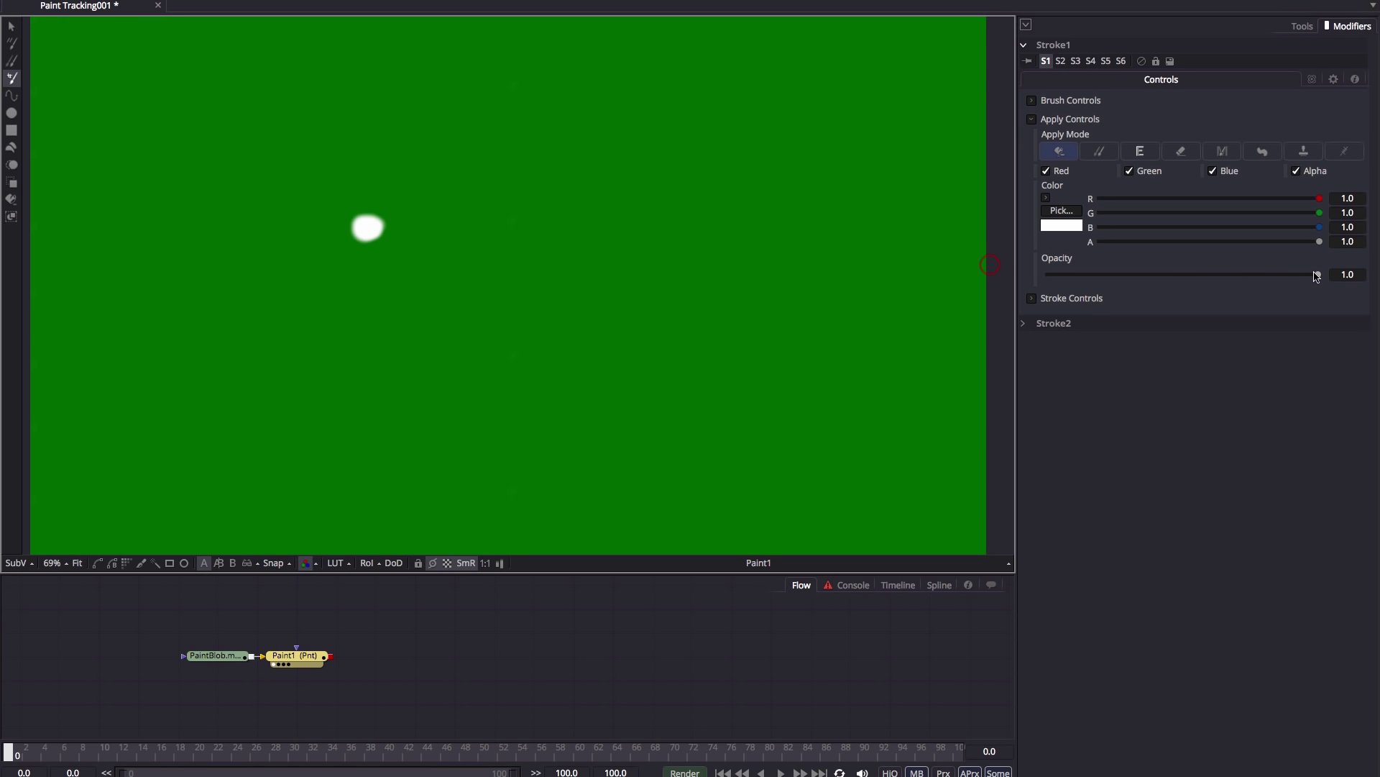
# Step: Leave the stroke opacity at 1.0 and delete the accidental Stroke2 modifier
pyautogui.moveTo(1318, 274); pyautogui.dragTo(1379, 294)
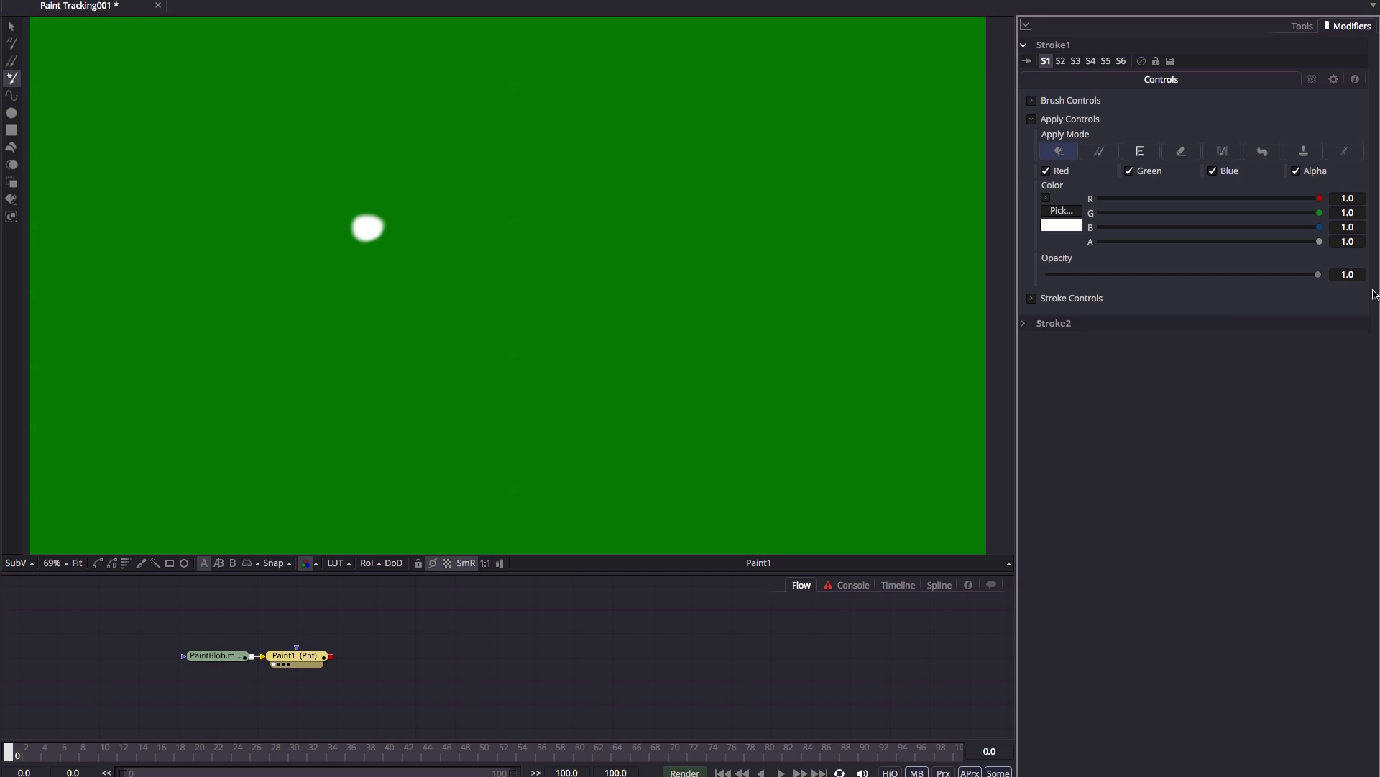
pyautogui.click(1024, 323)
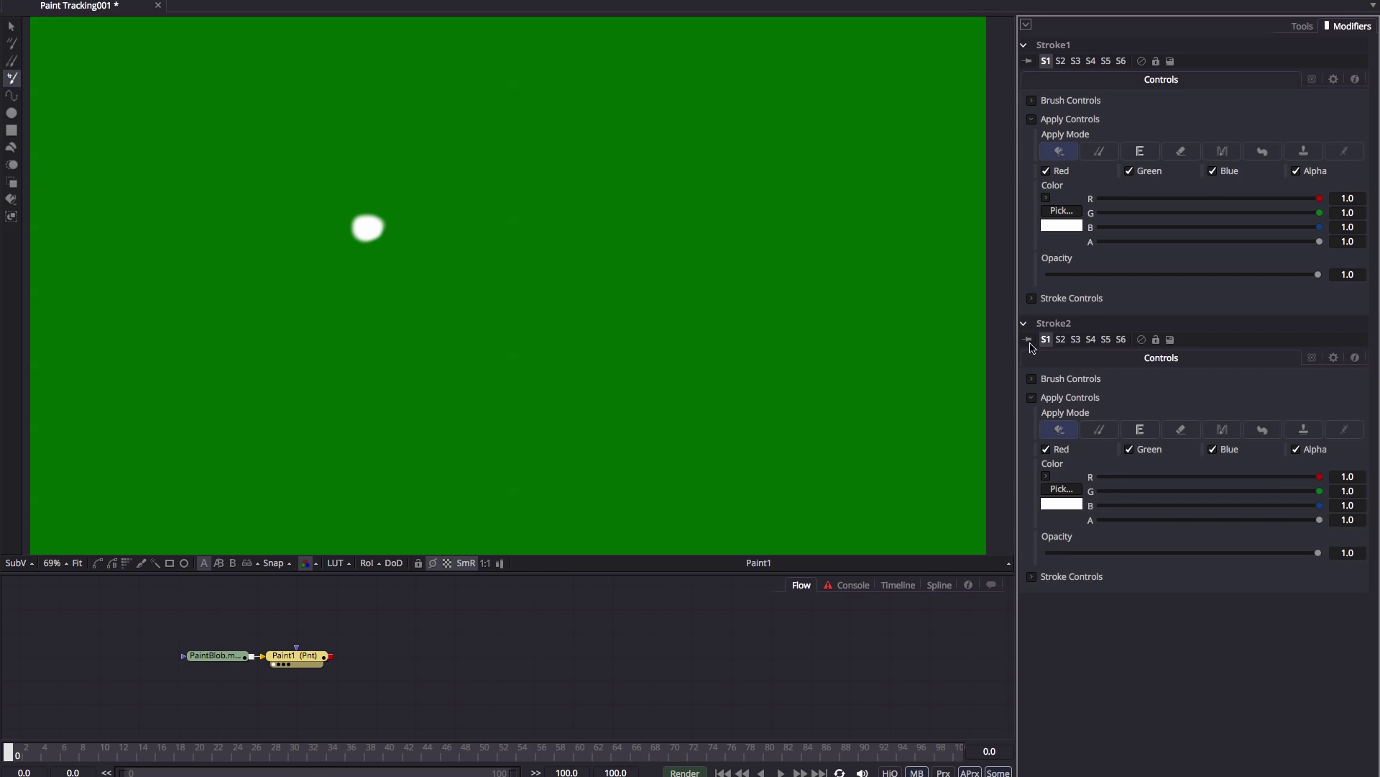
pyautogui.rightClick(1064, 325)
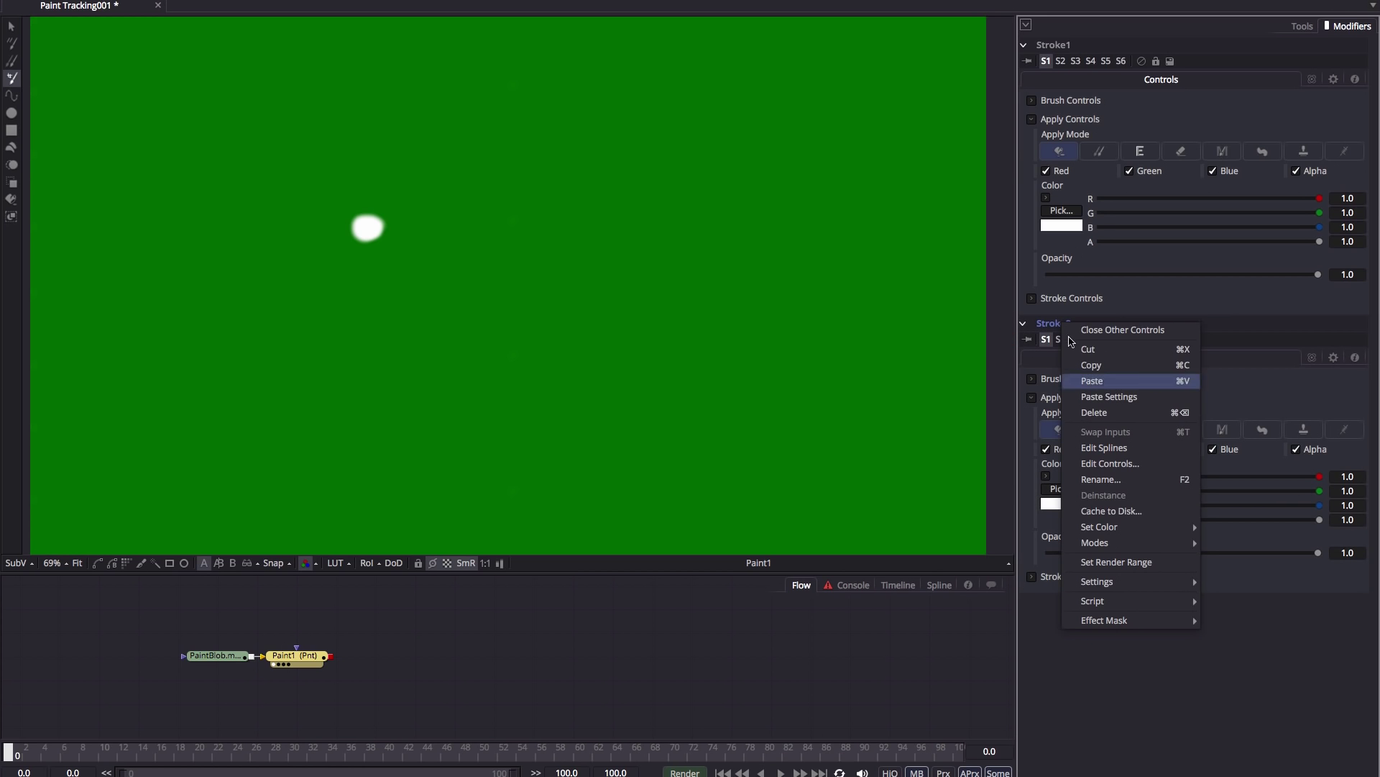
pyautogui.click(1131, 415)
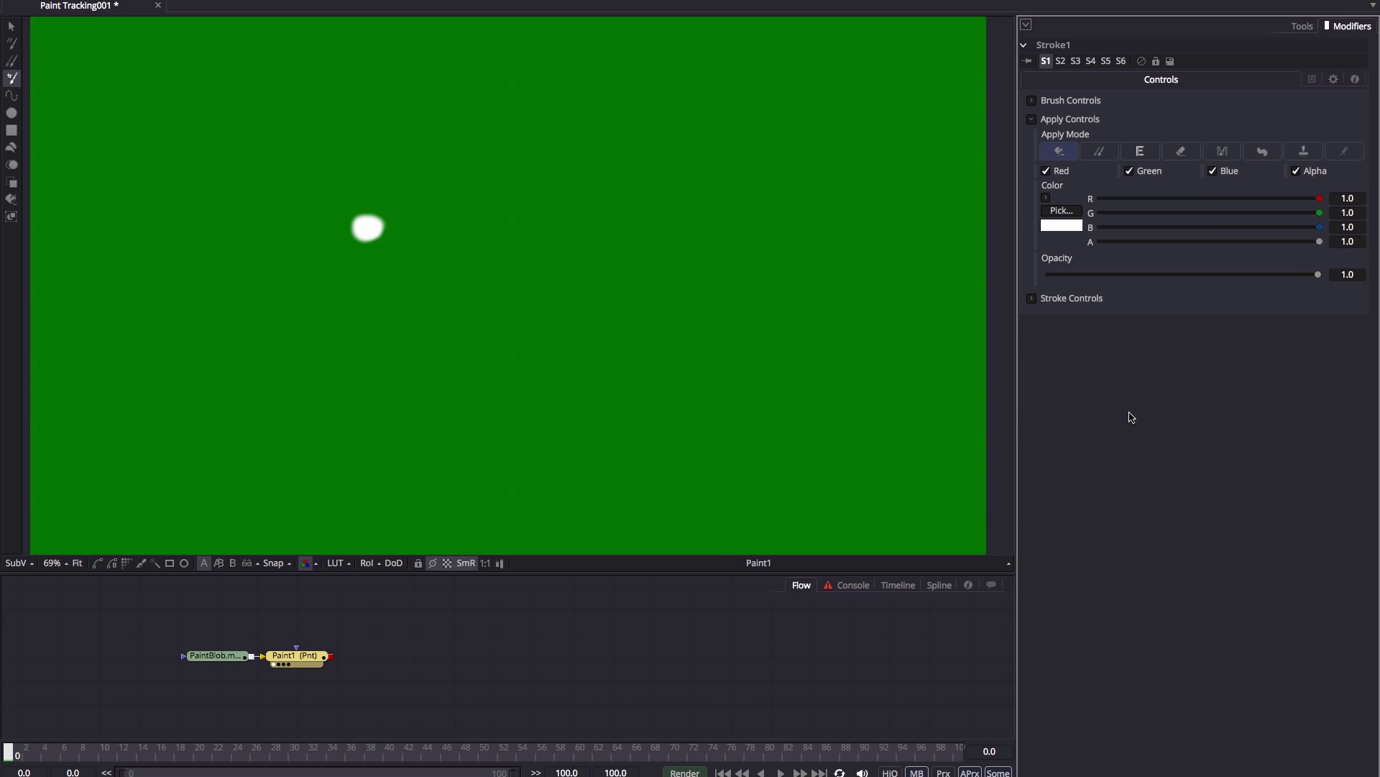
# Step: Drive Stroke1's Center with a Tracker position modifier, creating Track1
pyautogui.click(1033, 301)
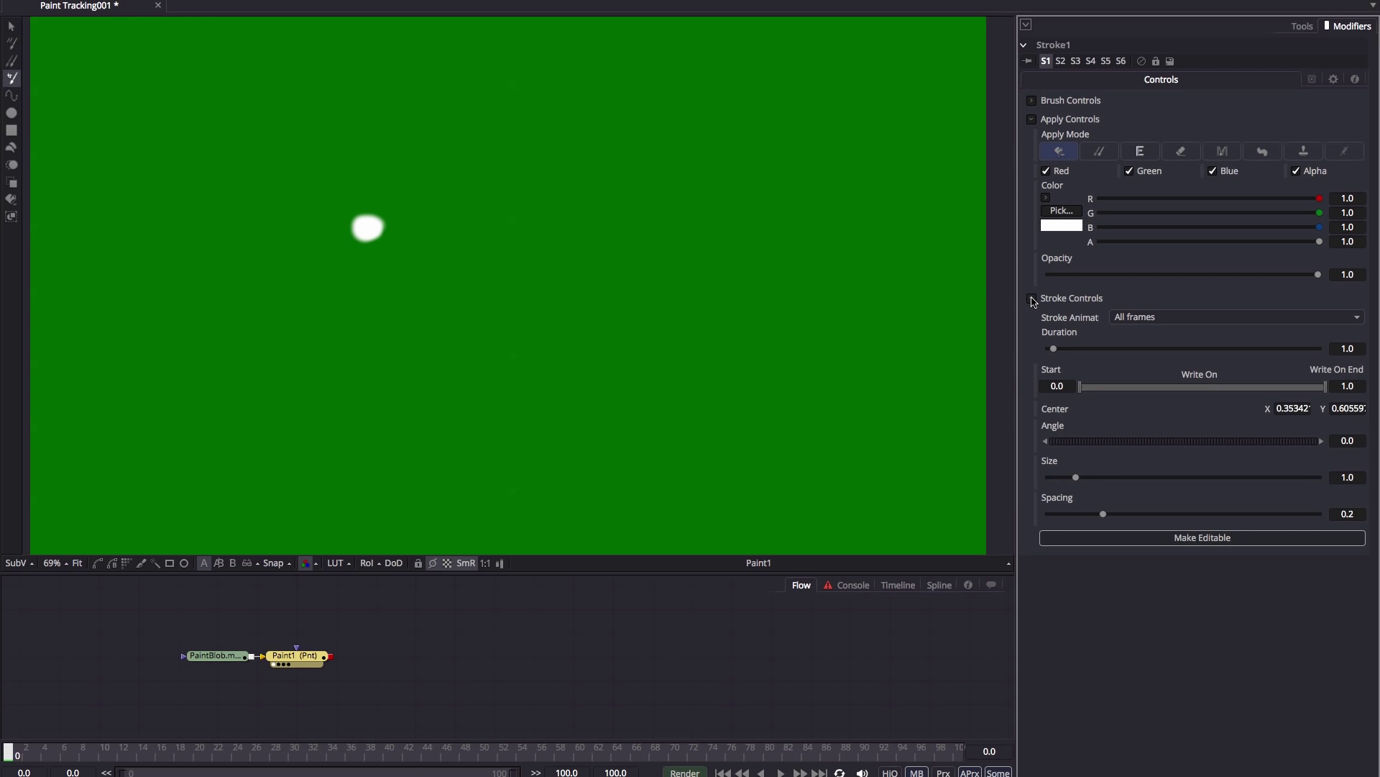
pyautogui.rightClick(1059, 410)
pyautogui.moveTo(1104, 477)
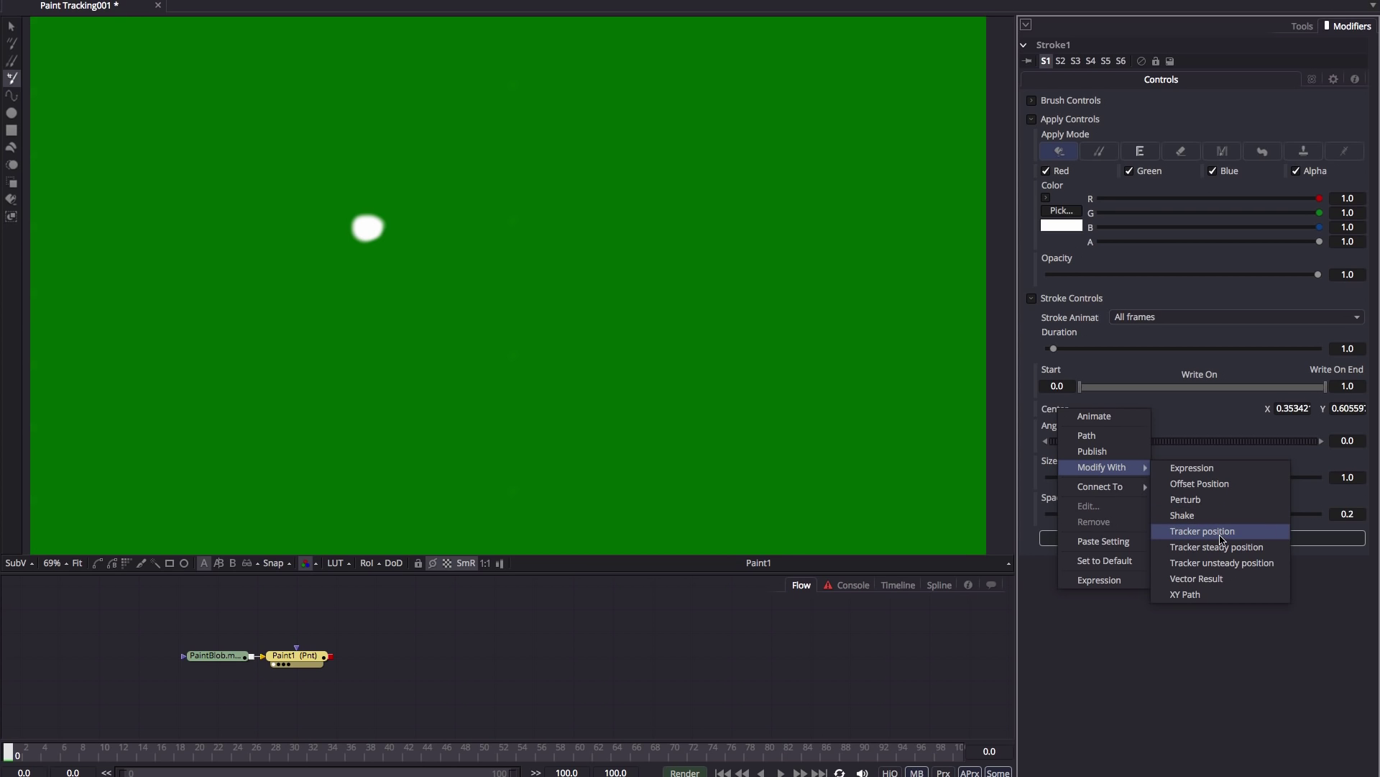
pyautogui.click(1202, 532)
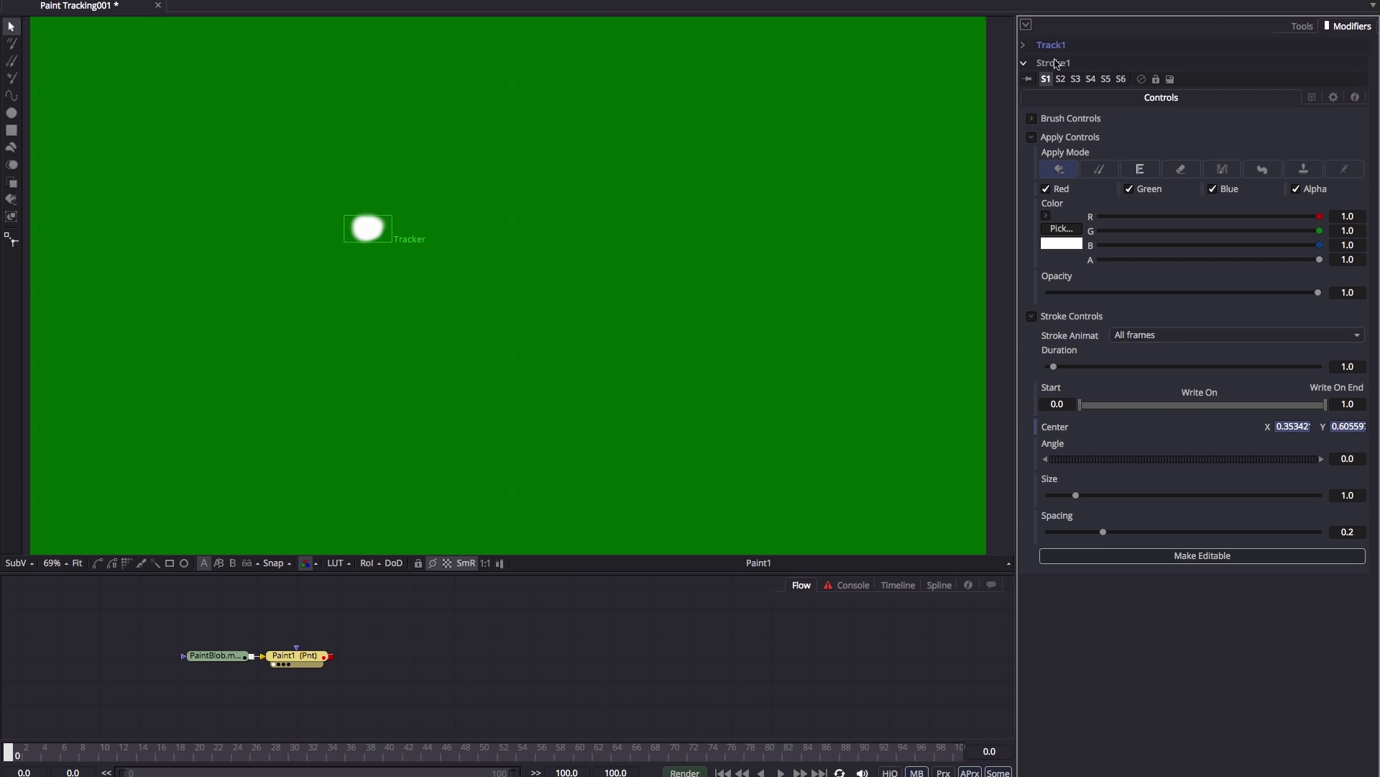
# Step: Set PaintBlob as Track1's source, track forward over frames 0–100, and play back from frame 0
pyautogui.click(1024, 45)
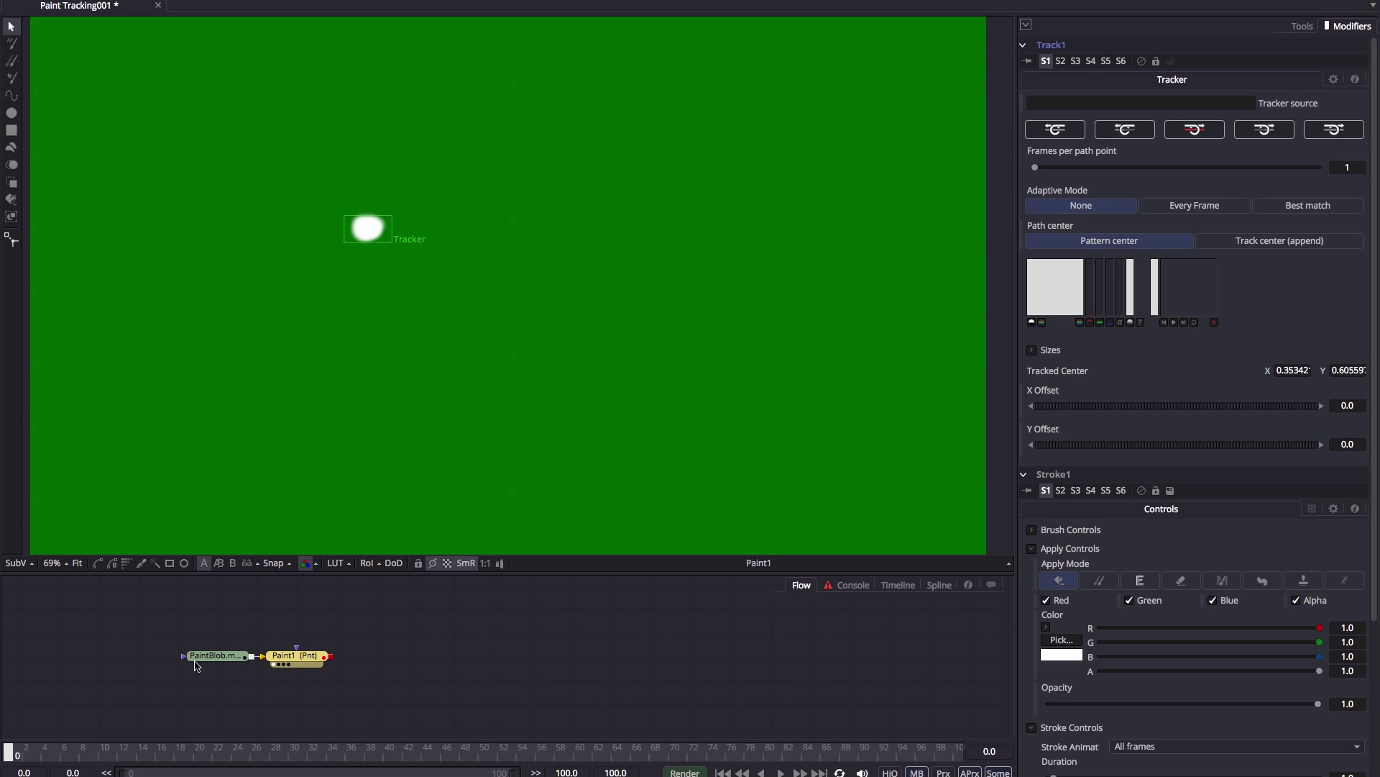
pyautogui.moveTo(210, 658)
pyautogui.mouseDown()
pyautogui.moveTo(625, 437)
pyautogui.moveTo(1131, 109)
pyautogui.mouseUp()
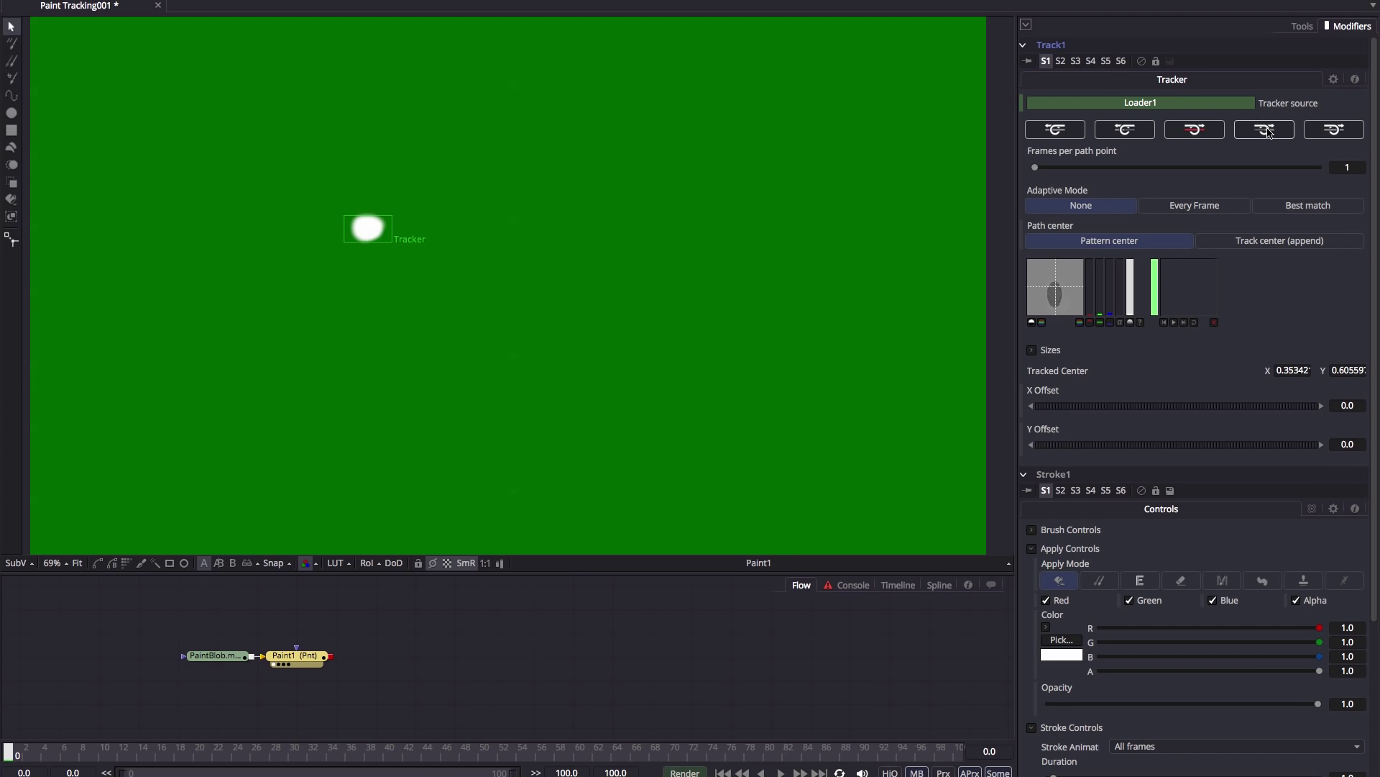
pyautogui.click(1266, 130)
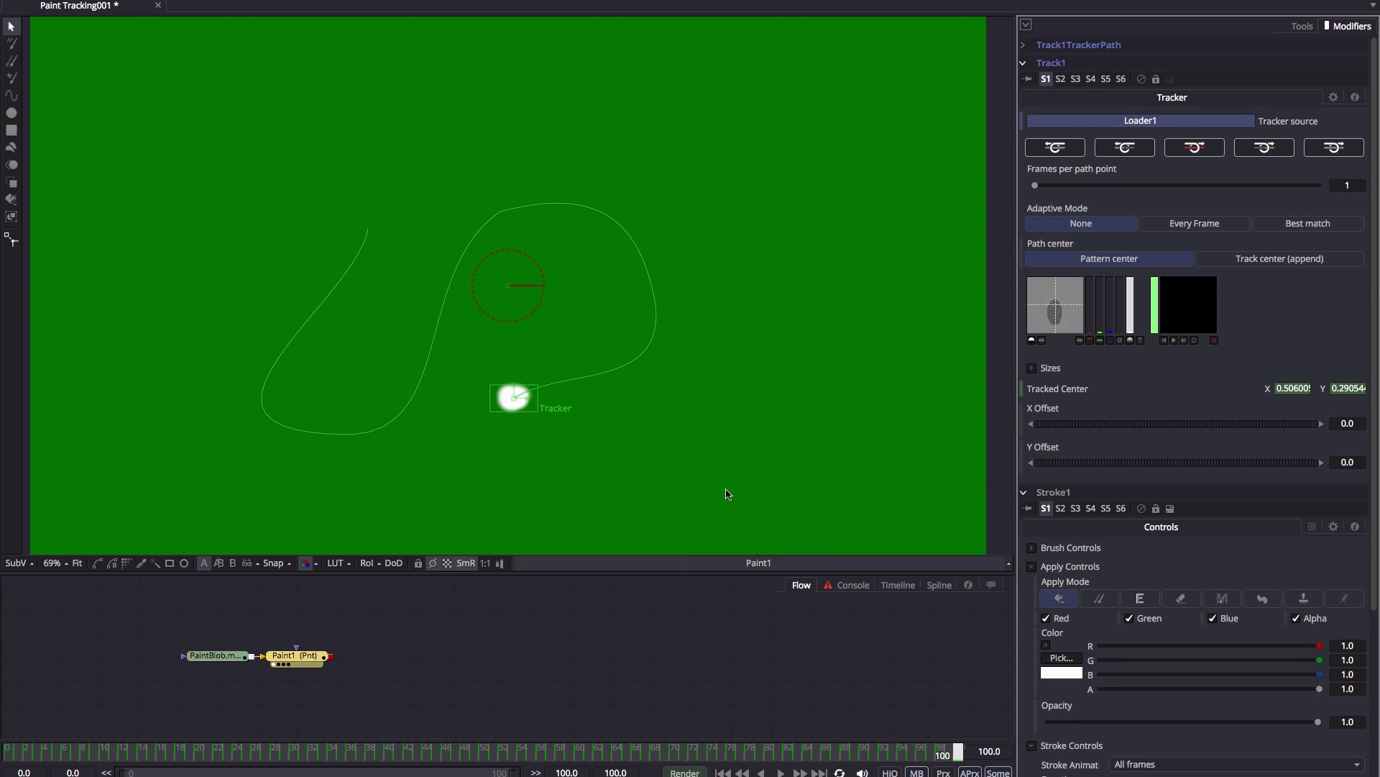
pyautogui.click(723, 773)
pyautogui.click(781, 772)
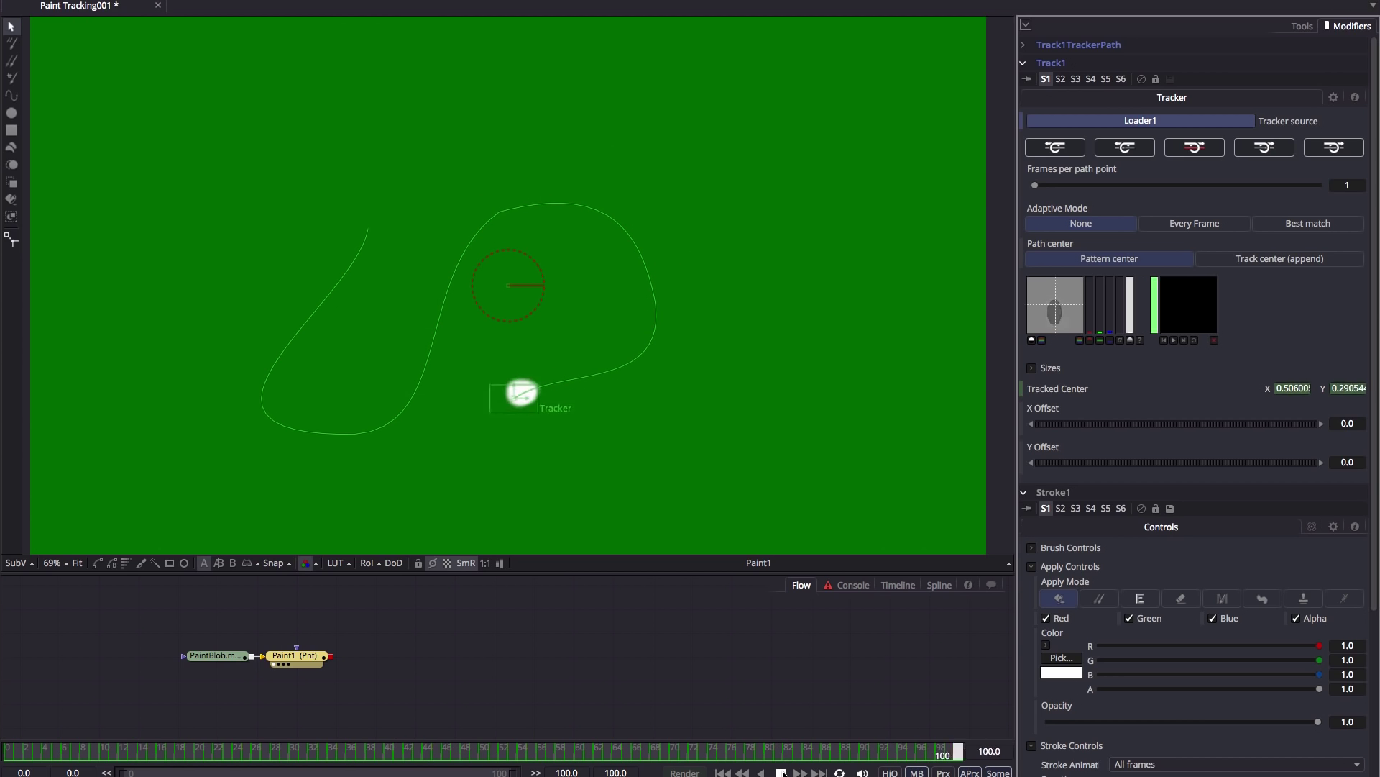
# Step: Switch Stroke1 to Clone with Offset X 0.35 and replay from the start to confirm the dot is gone
pyautogui.click(1025, 63)
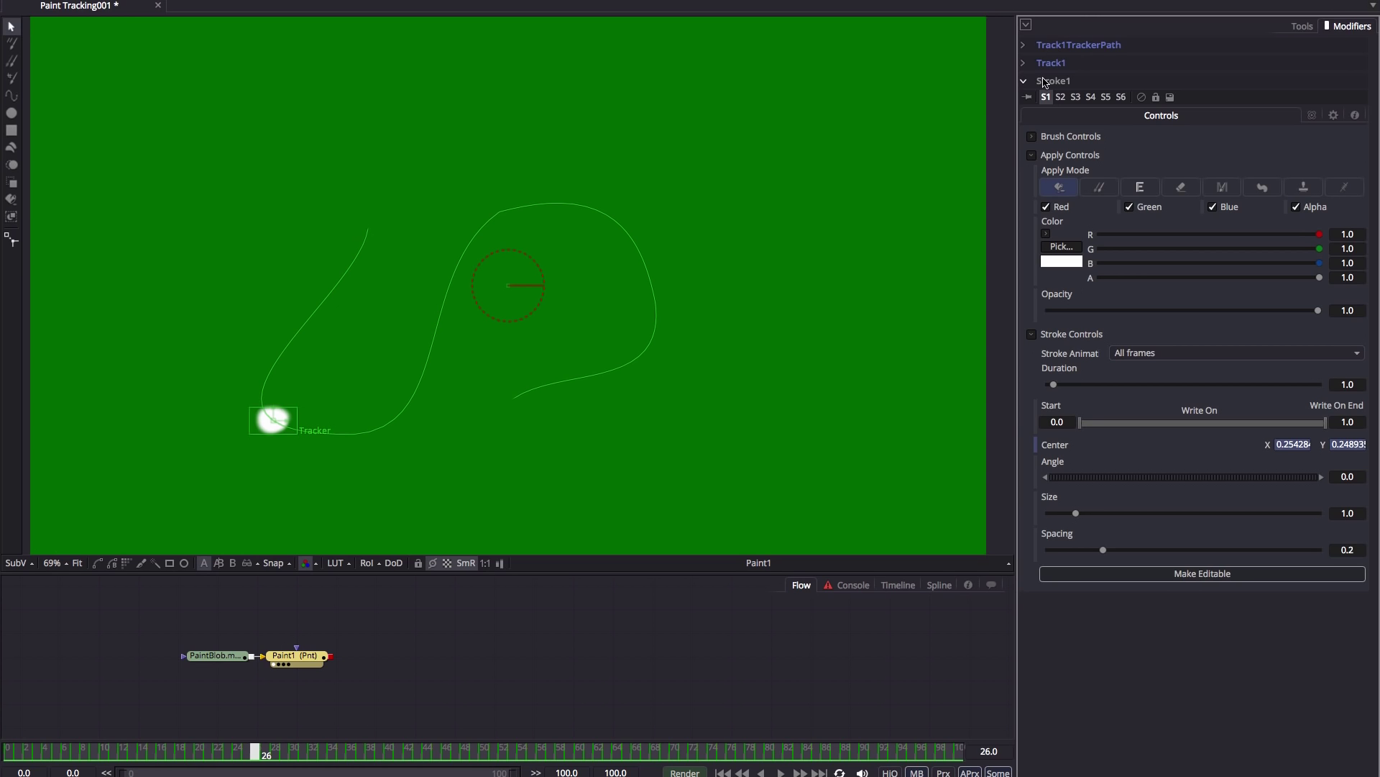
pyautogui.click(1100, 188)
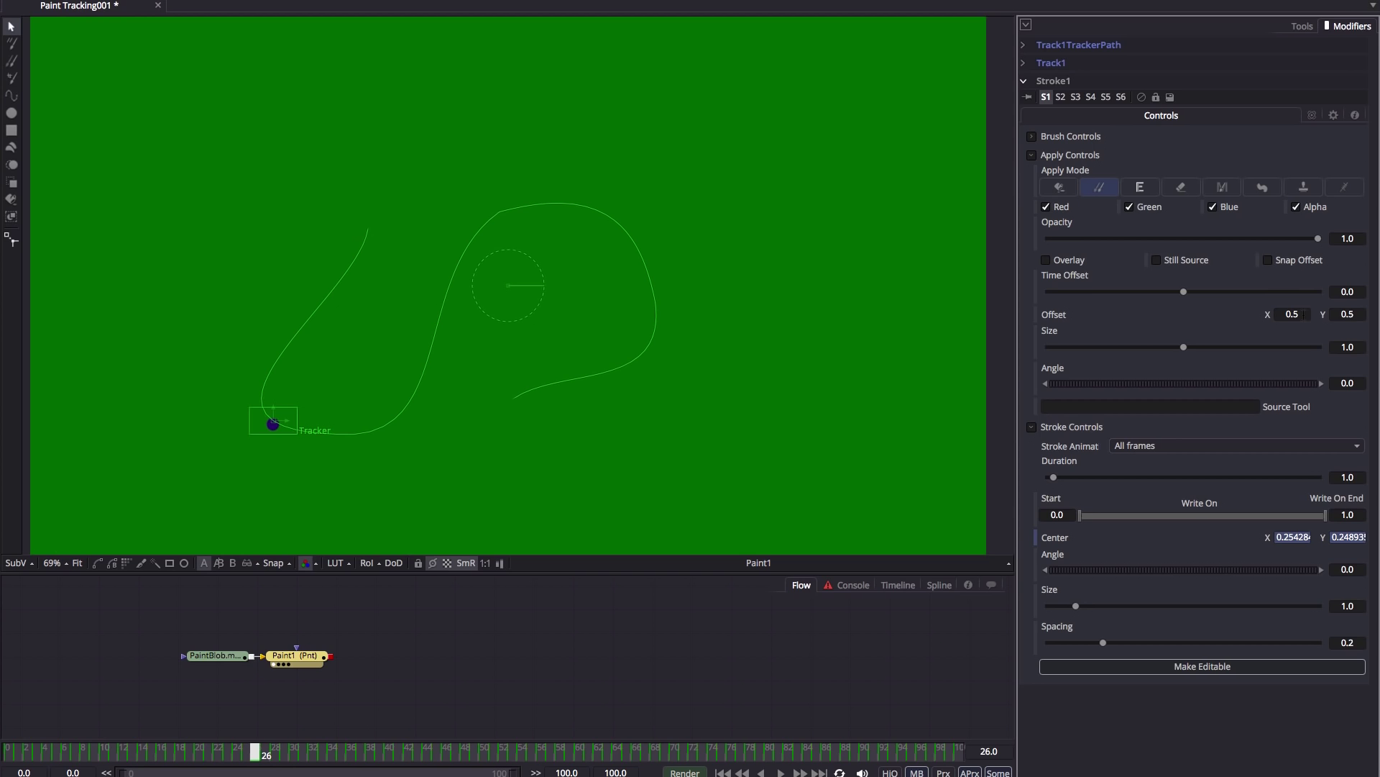
pyautogui.click(1293, 314)
pyautogui.press('Tab')
pyautogui.click(724, 772)
pyautogui.click(781, 773)
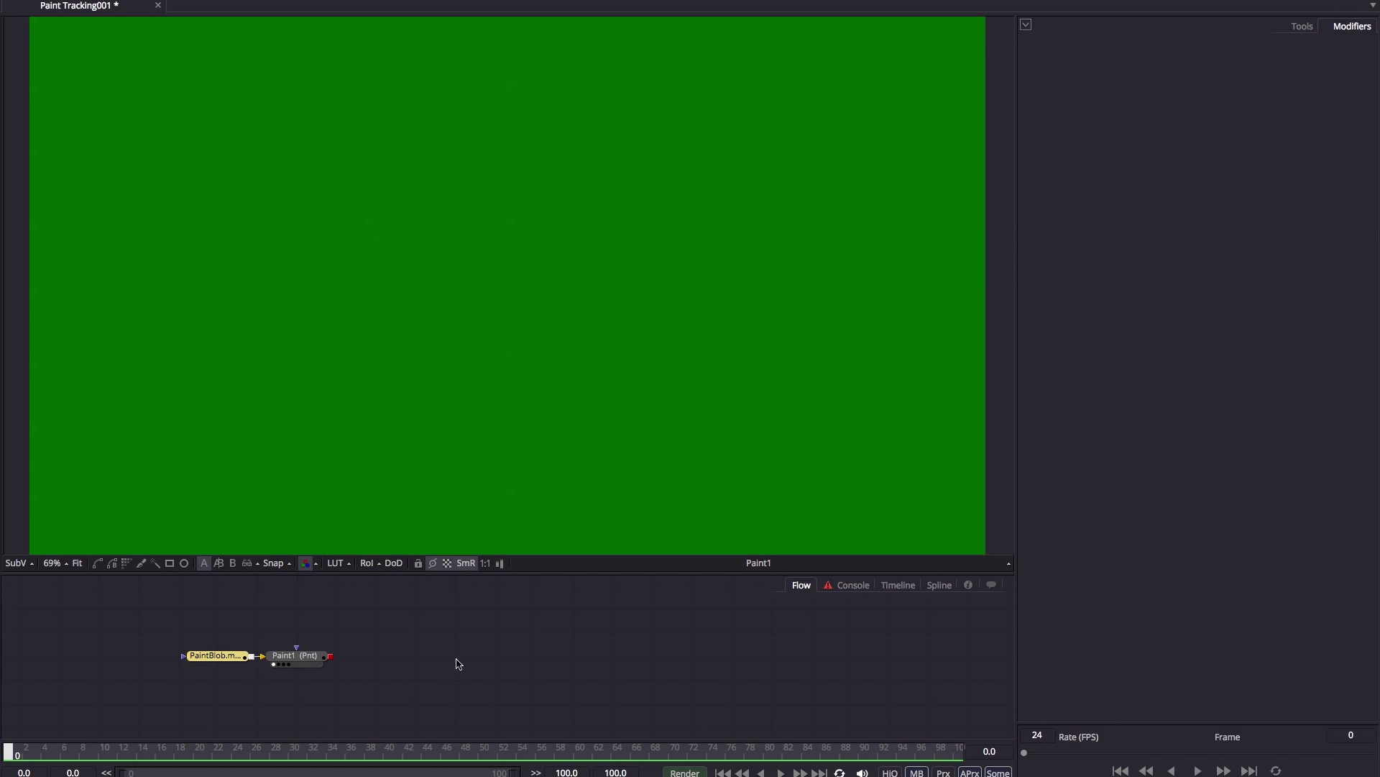
# Step: Move Paint1 further right in the Flow and select it for editing
pyautogui.moveTo(298, 656); pyautogui.dragTo(376, 655)
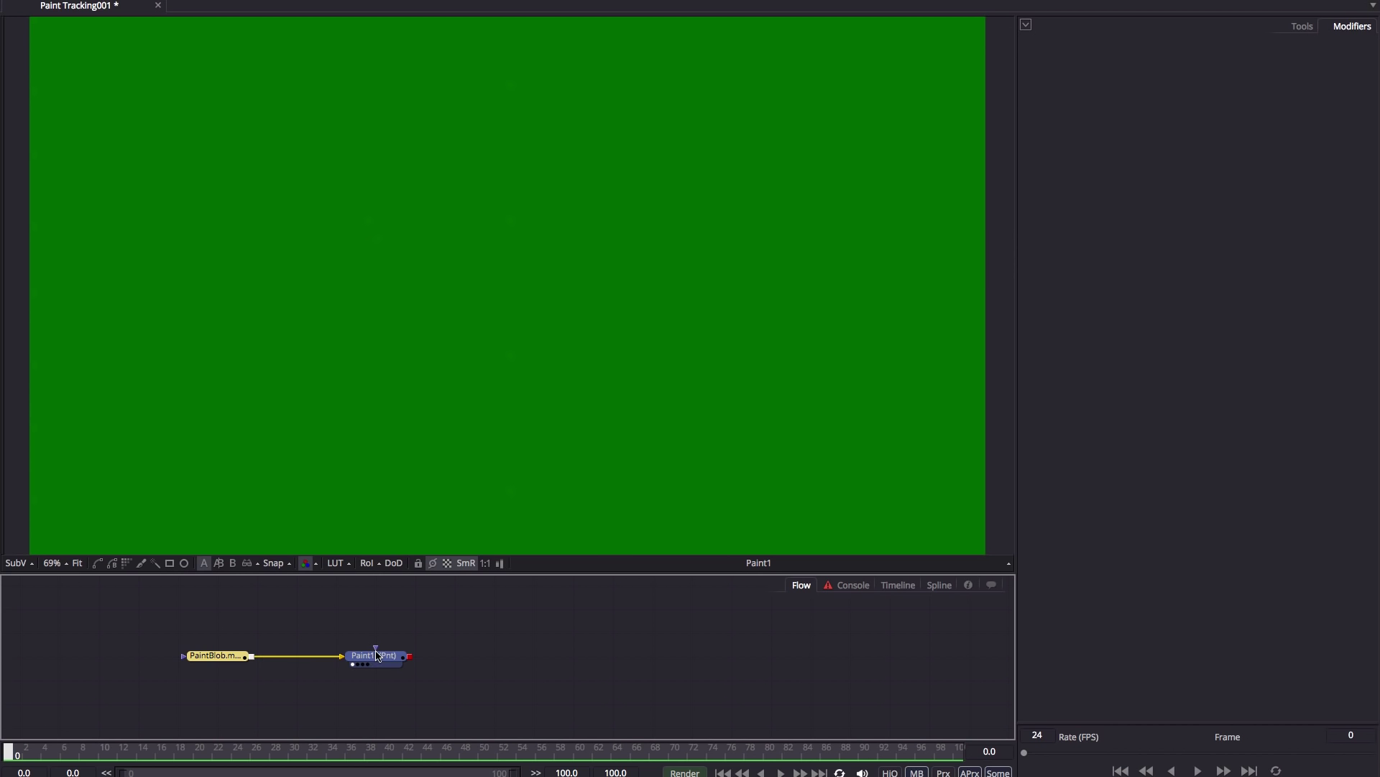
pyautogui.click(377, 655)
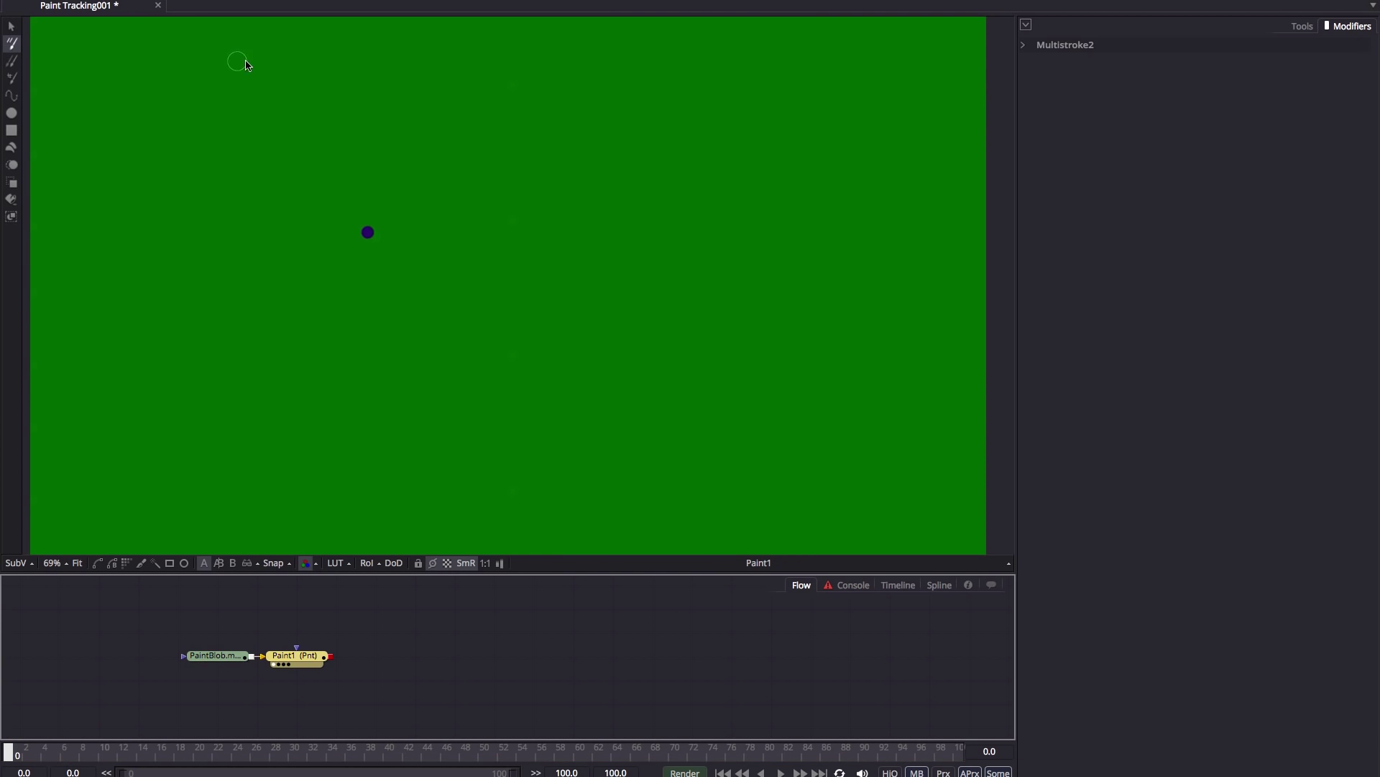
# Step: Paint a single Clone stroke over the blue dot, sampling the green just beside it
pyautogui.click(12, 78)
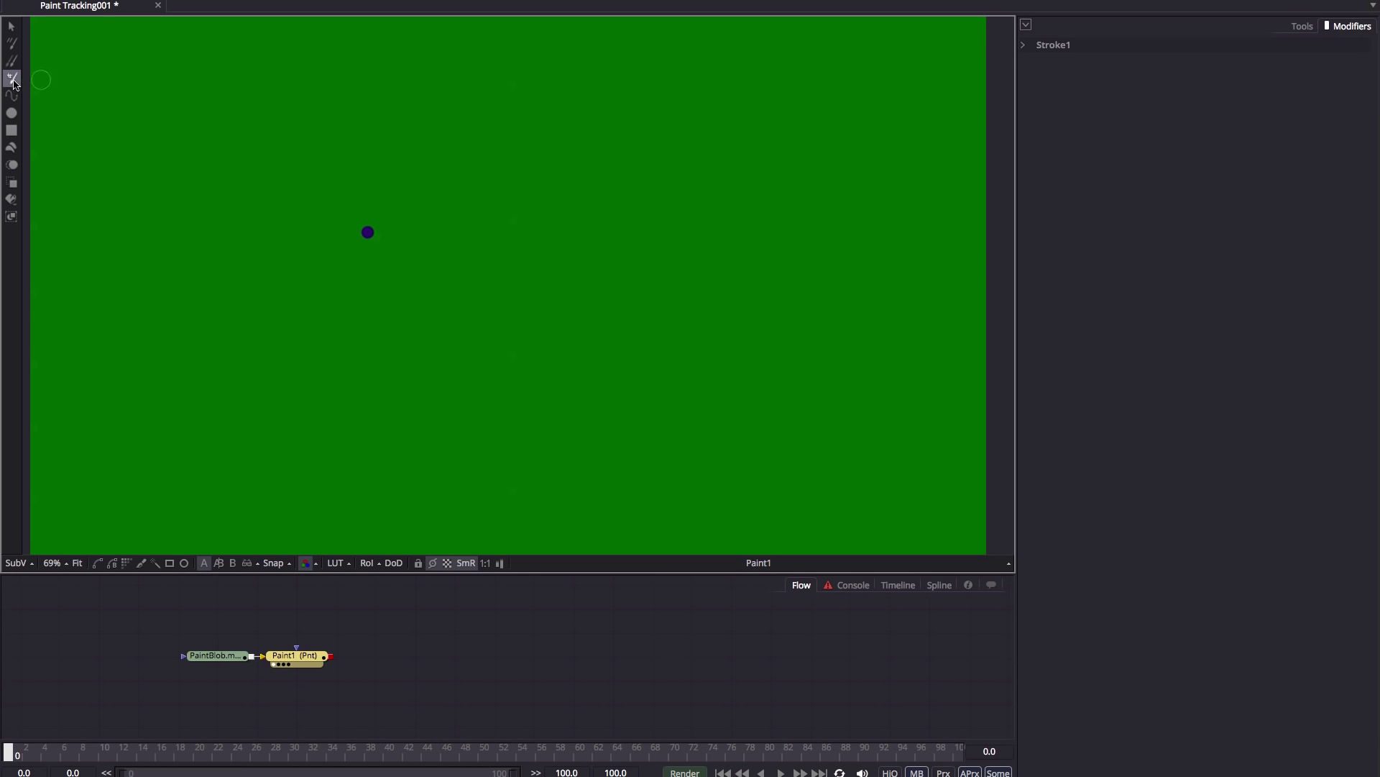
pyautogui.click(1024, 45)
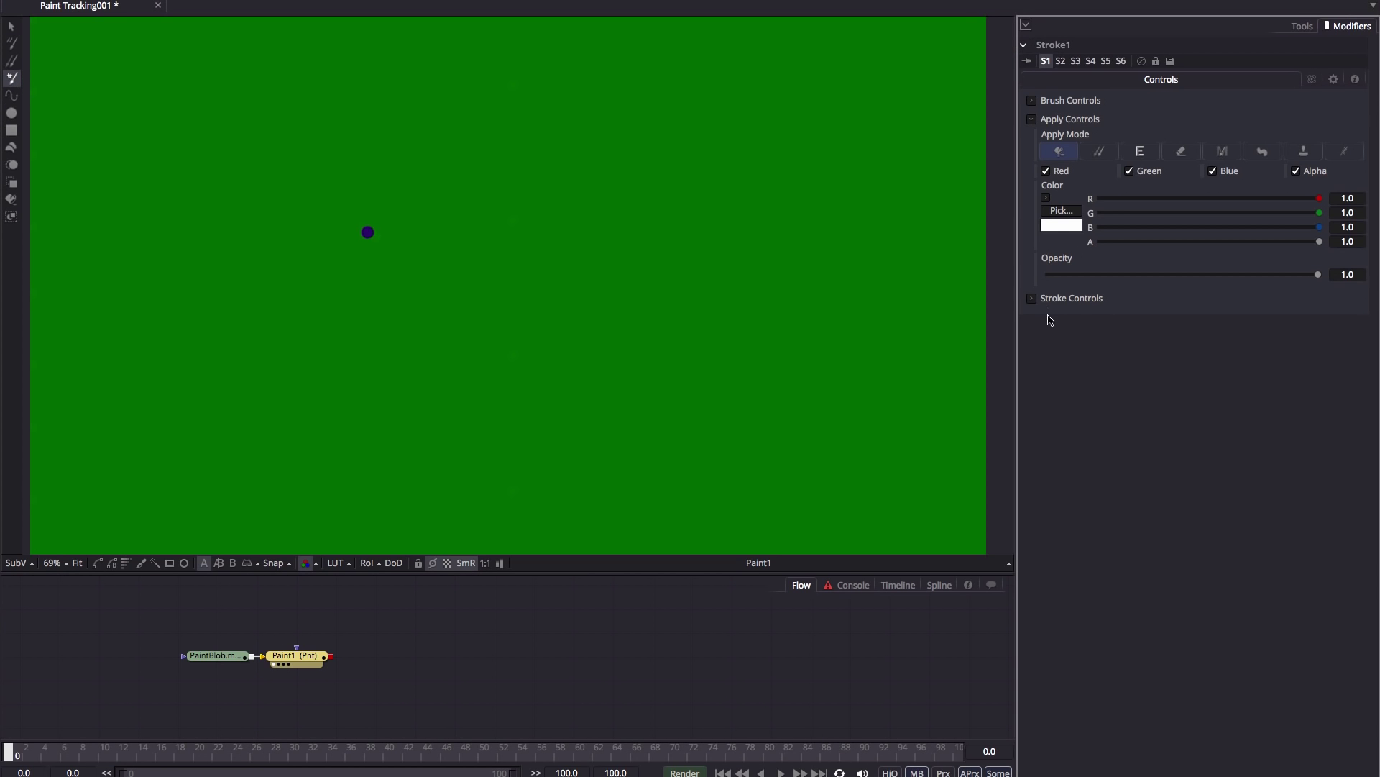
pyautogui.click(1099, 153)
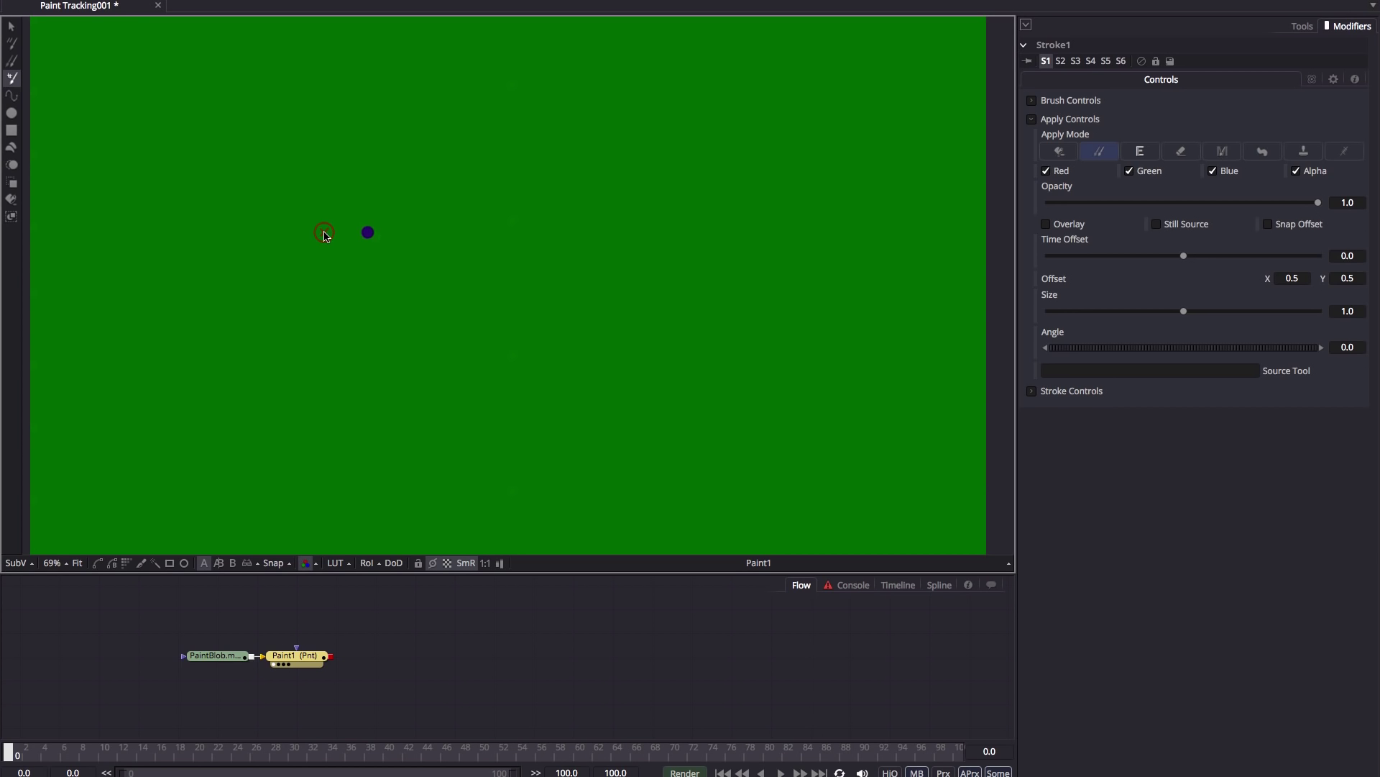
pyautogui.keyDown('alt'); pyautogui.click(329, 236); pyautogui.keyUp('alt')
pyautogui.click(371, 246)
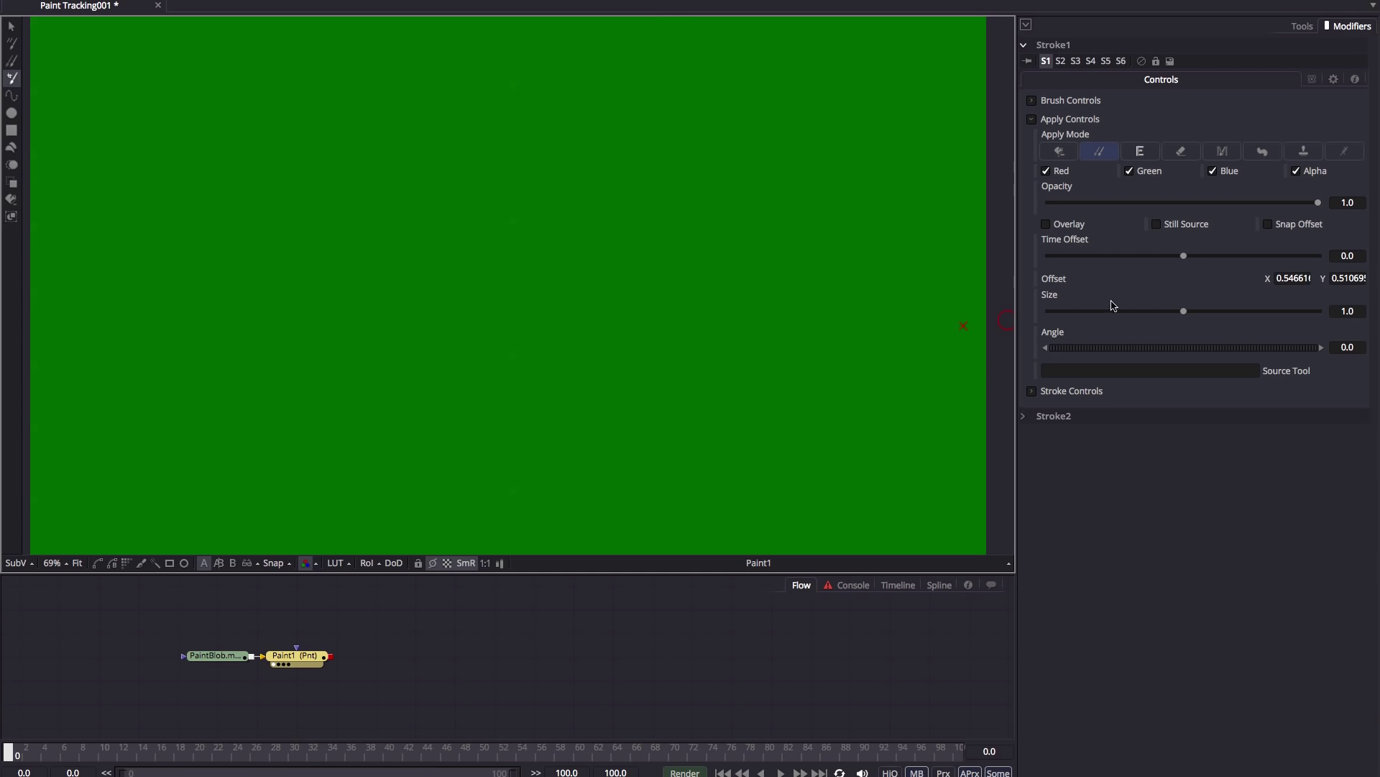
# Step: Delete Stroke2 and drive Stroke1's Center with a new Tracker position modifier
pyautogui.rightClick(1096, 418)
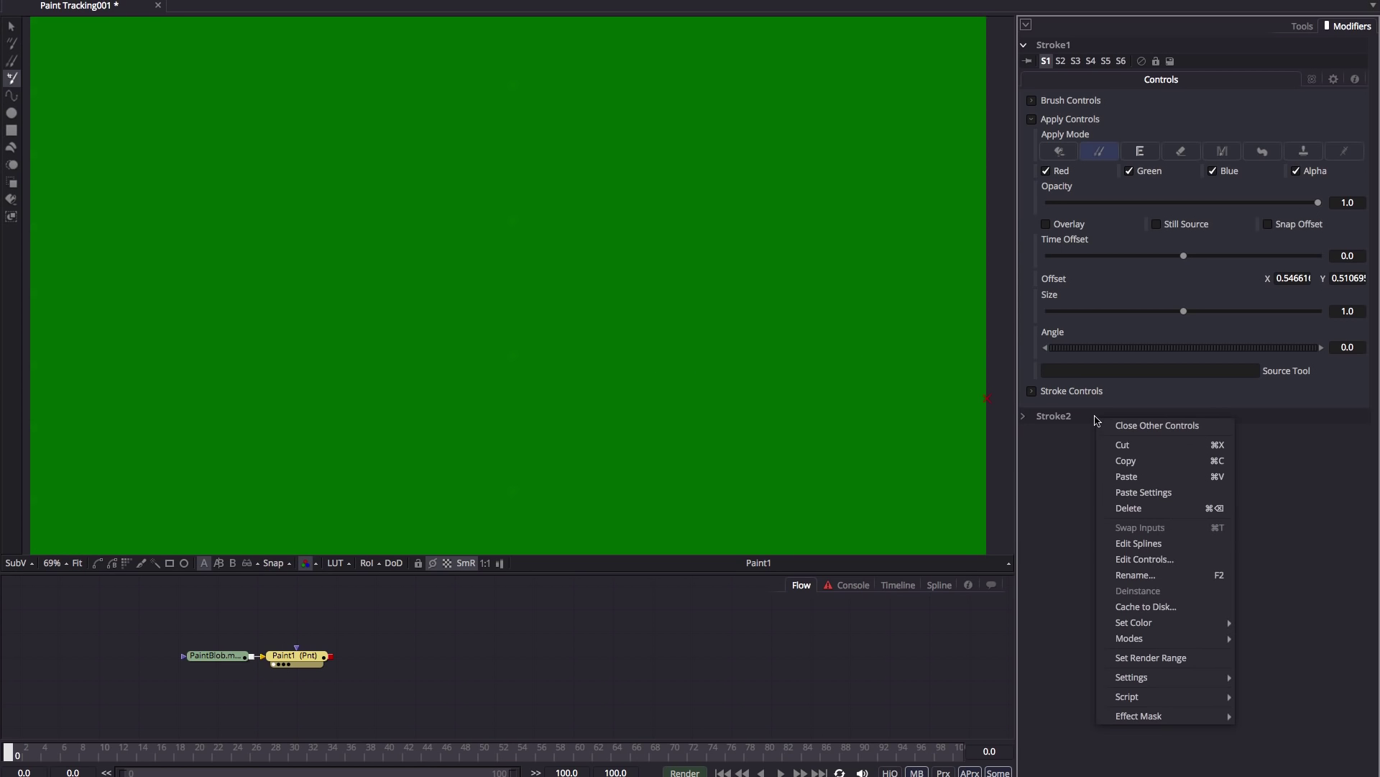
pyautogui.click(1129, 507)
pyautogui.click(1032, 390)
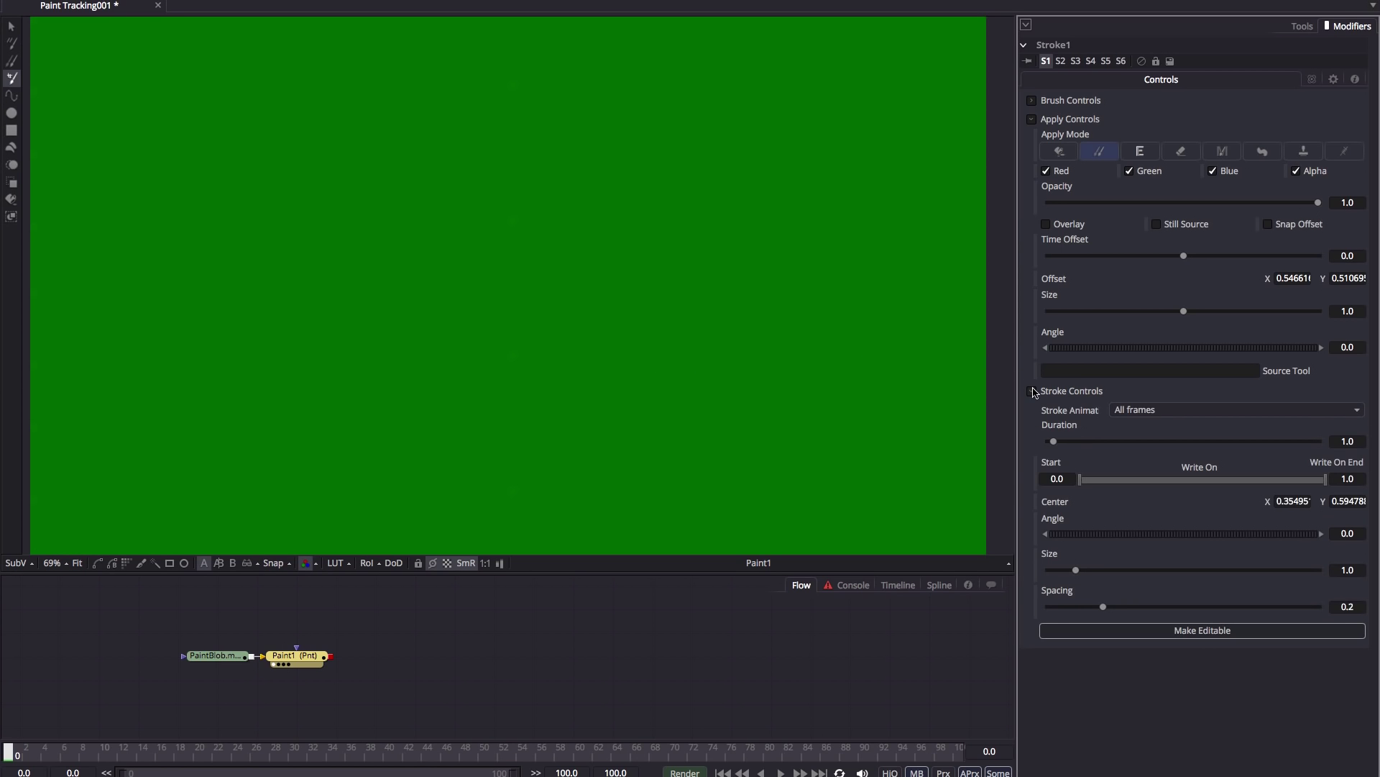
pyautogui.rightClick(1054, 502)
pyautogui.moveTo(1100, 558)
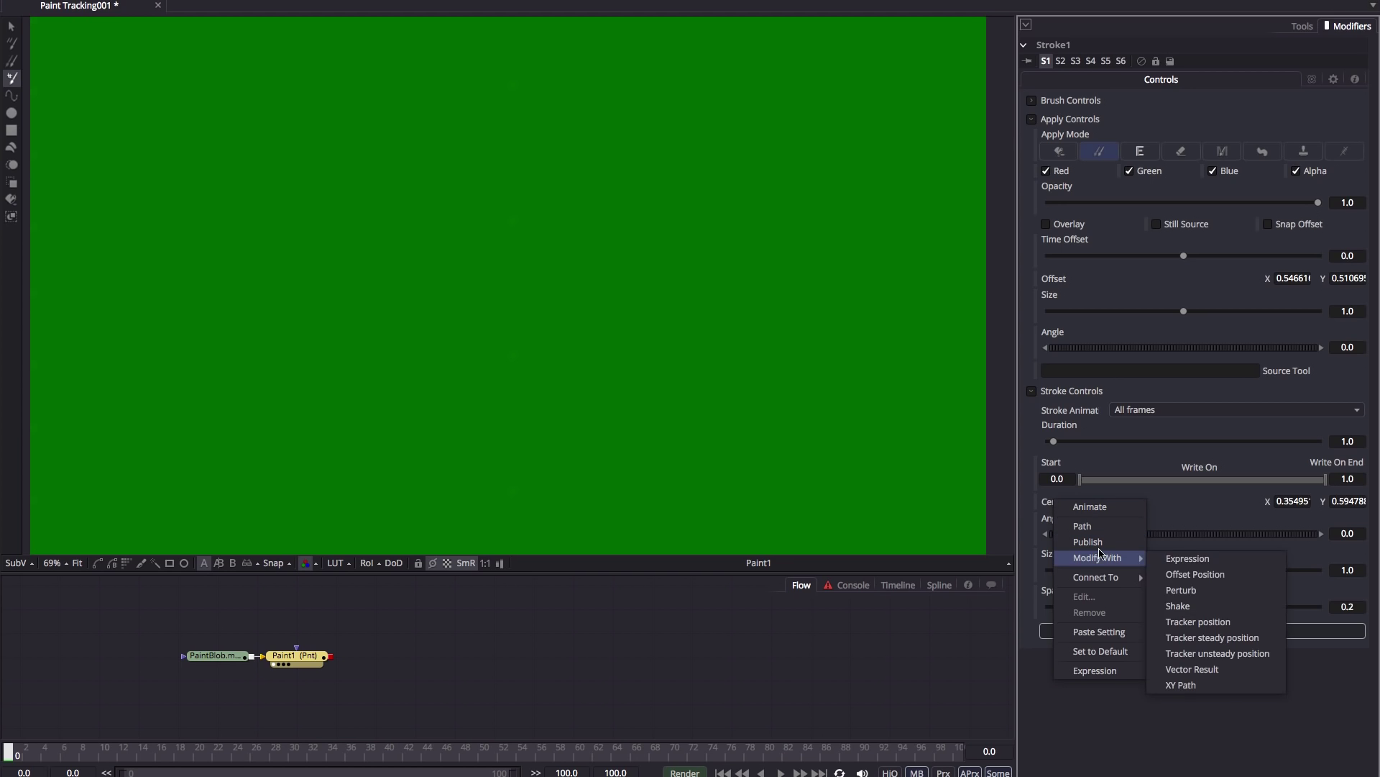
pyautogui.click(1214, 620)
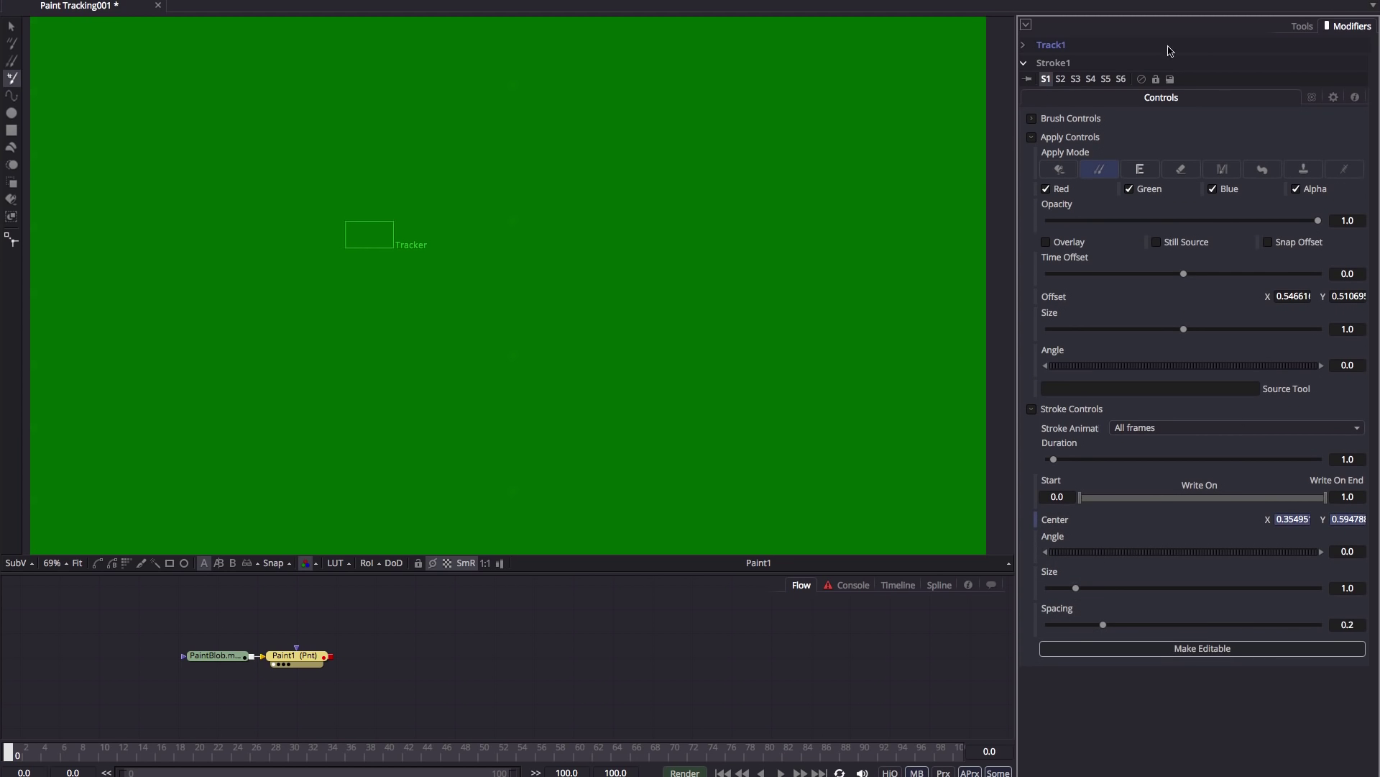
# Step: Set the PaintBlob Loader1 clip as Track1's tracker source
pyautogui.click(1024, 63)
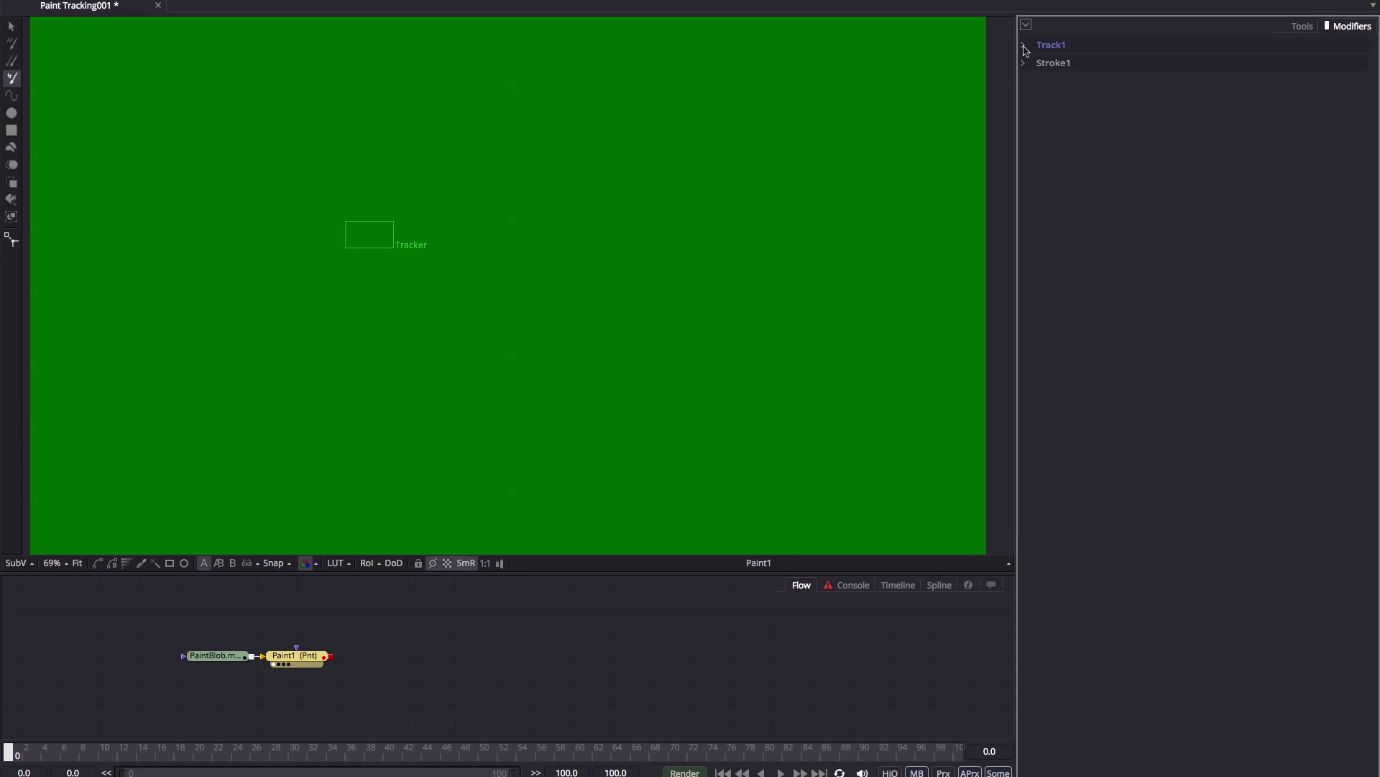
pyautogui.click(1025, 45)
pyautogui.keyDown('ctrl'); pyautogui.click(214, 655); pyautogui.keyUp('ctrl')
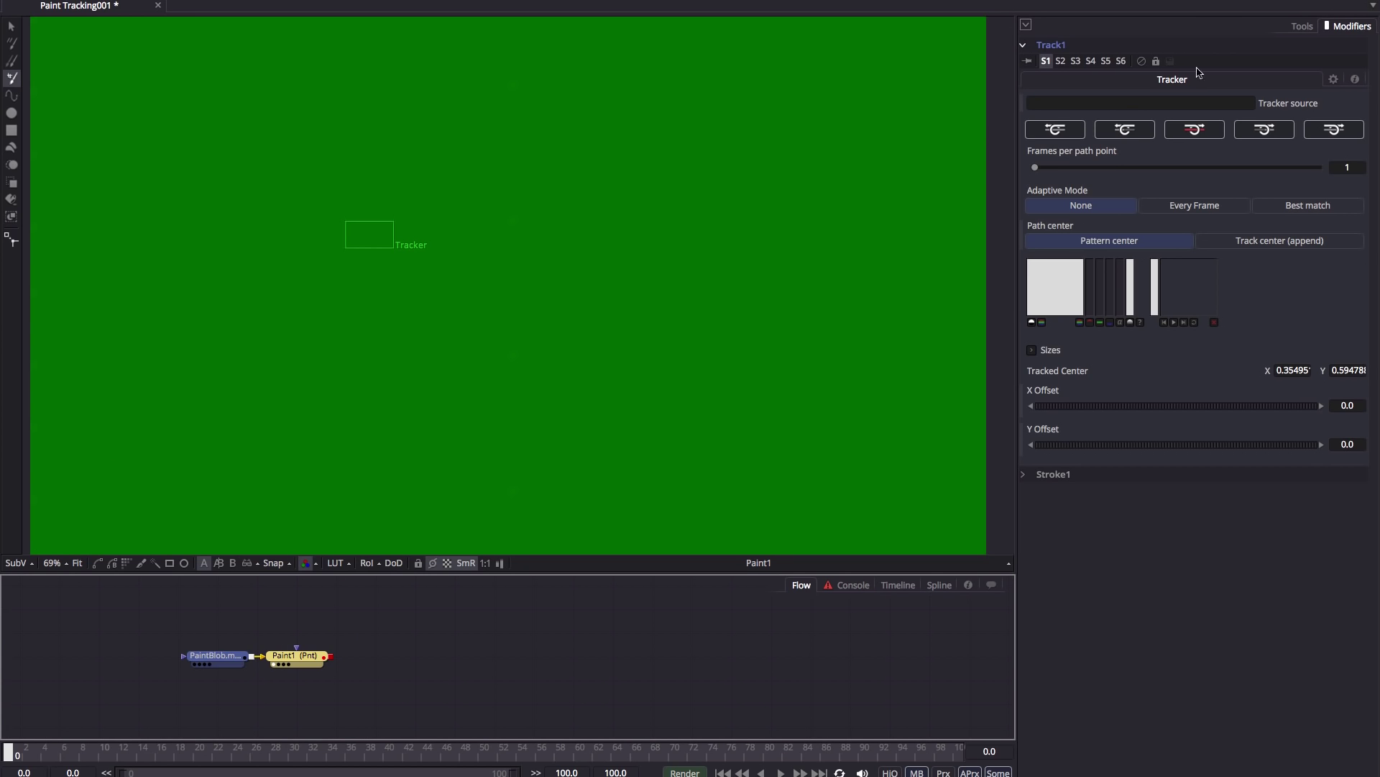
pyautogui.moveTo(1138, 105); pyautogui.dragTo(1138, 105)
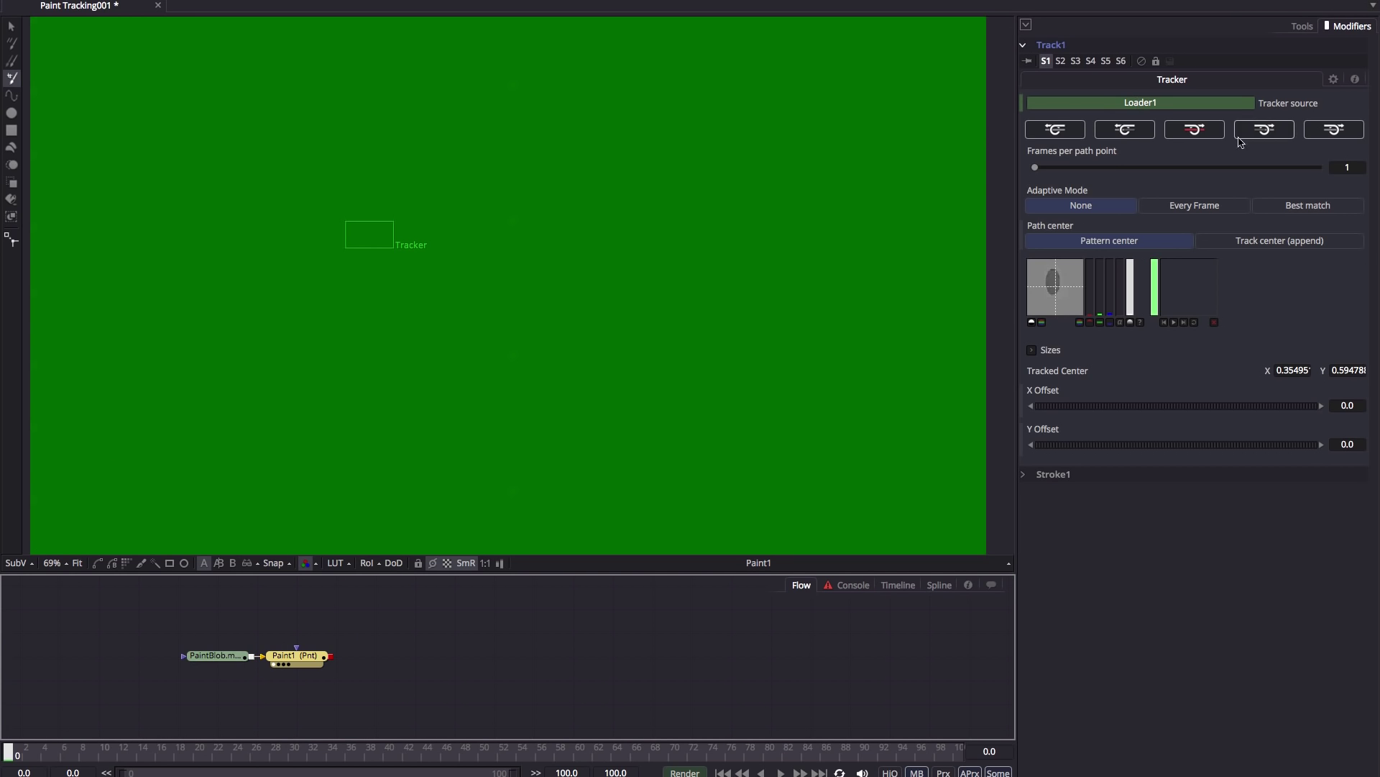
# Step: Track the blue dot forward across frames 0–100, then replay from the start to check
pyautogui.click(1264, 130)
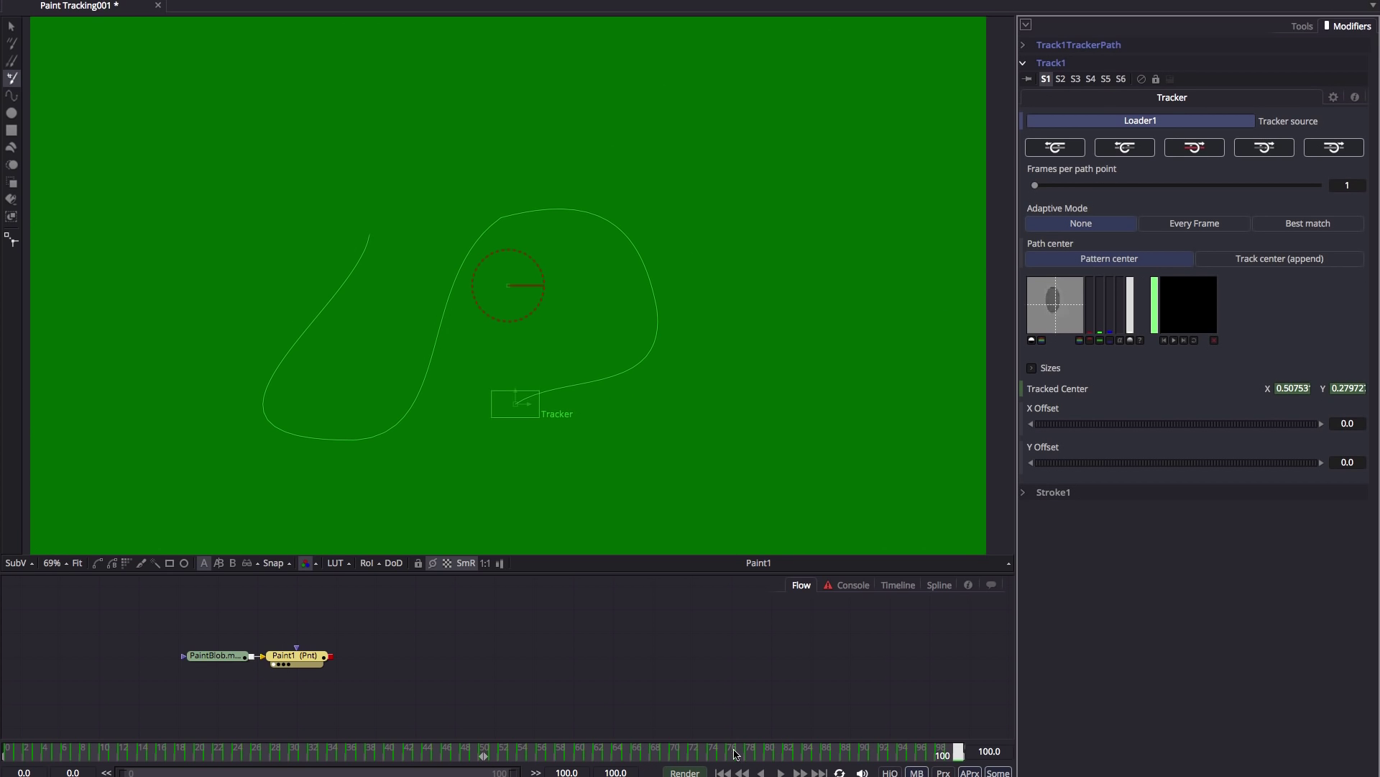
pyautogui.click(723, 772)
pyautogui.click(781, 773)
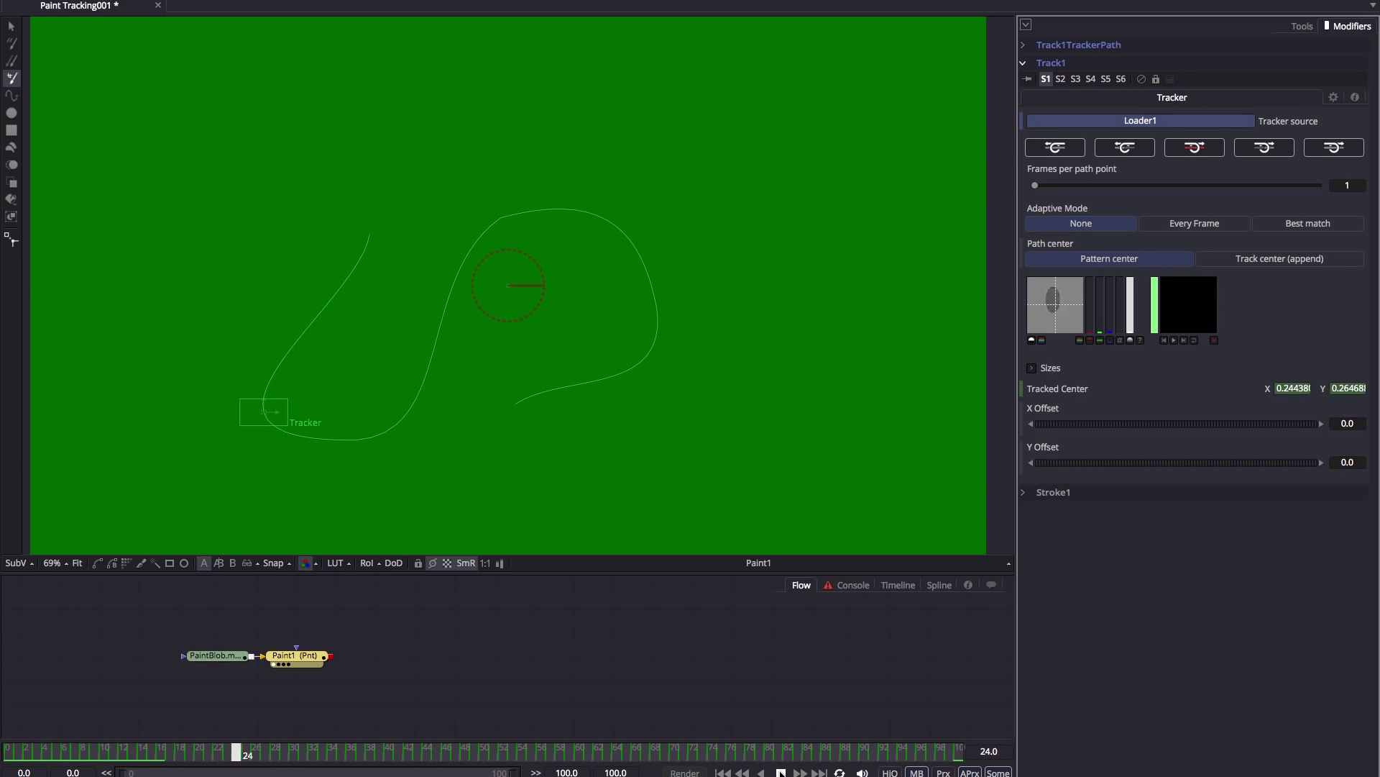